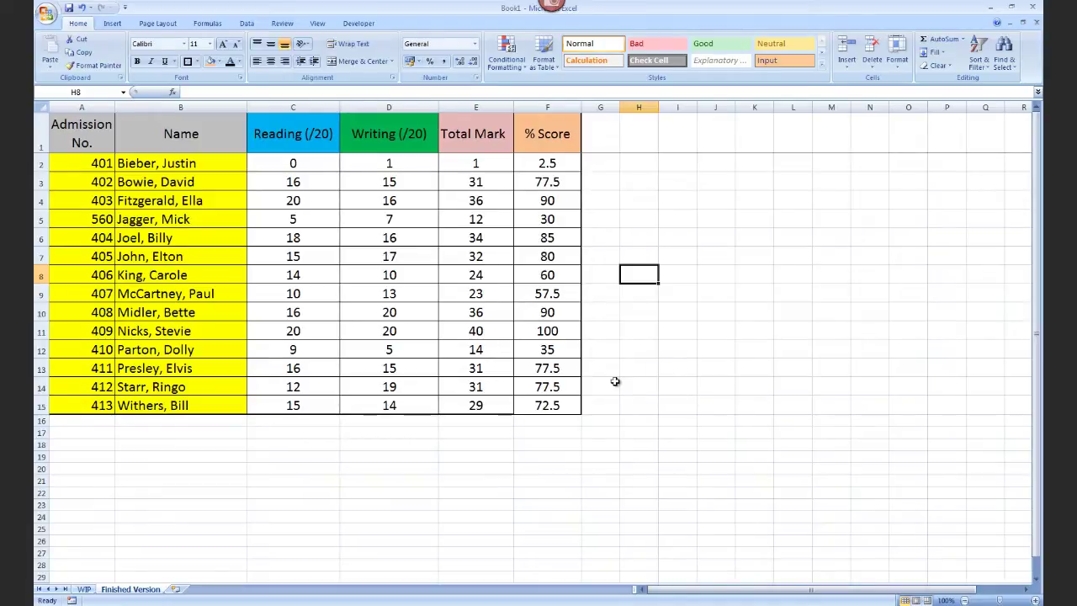
Compare the WIP sheet's marks table with the Finished Version sheet.
{"action": "left_click", "coordinate": [89, 591]}
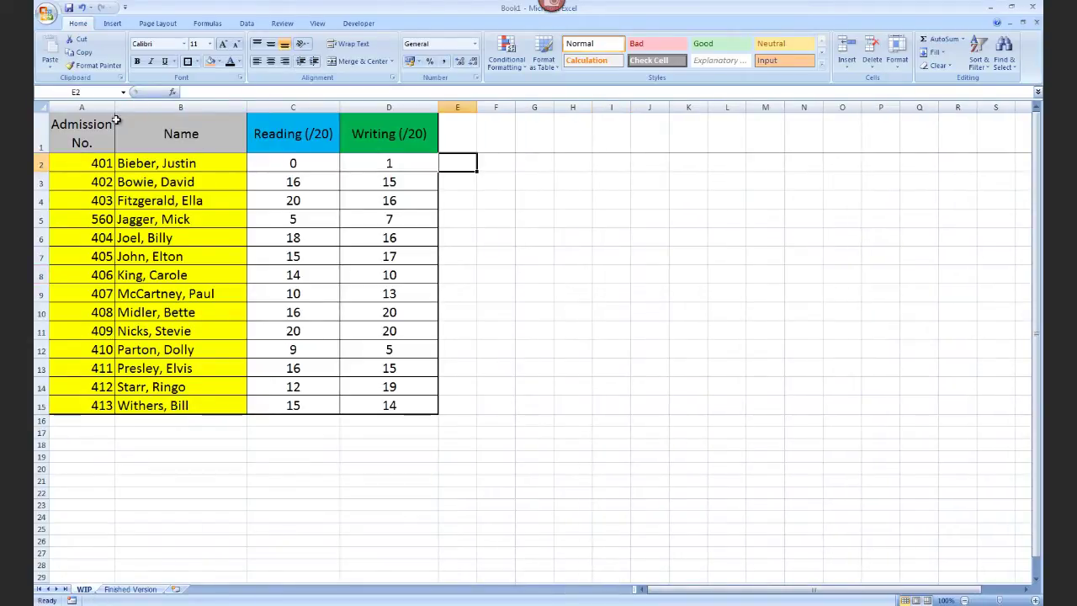
{"action": "left_click_drag", "start_coordinate": [102, 122], "coordinate": [370, 401]}
{"action": "left_click", "coordinate": [457, 365]}
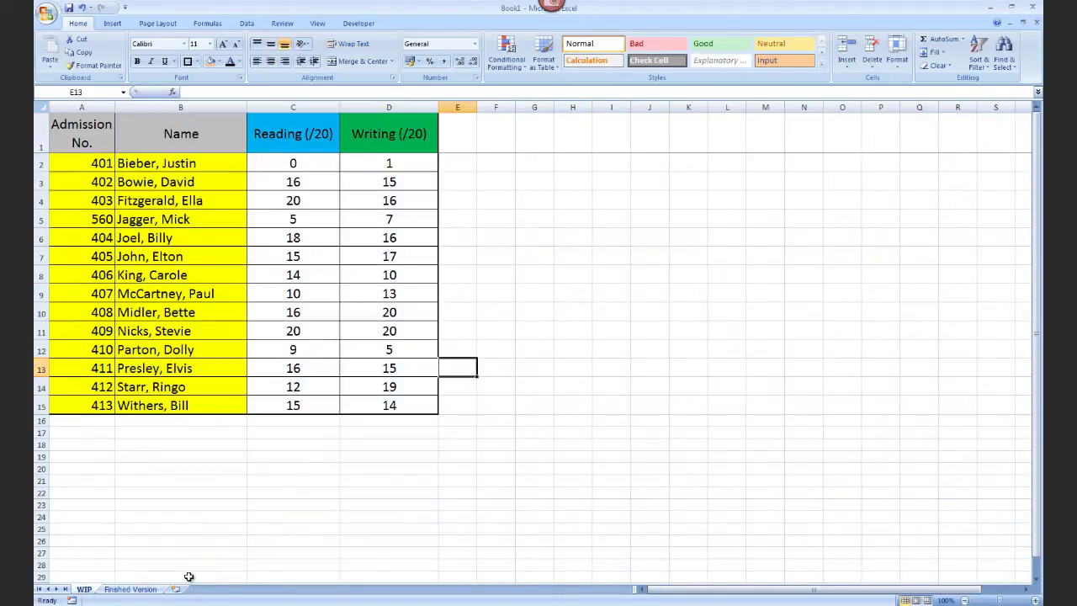
{"action": "left_click", "coordinate": [148, 591]}
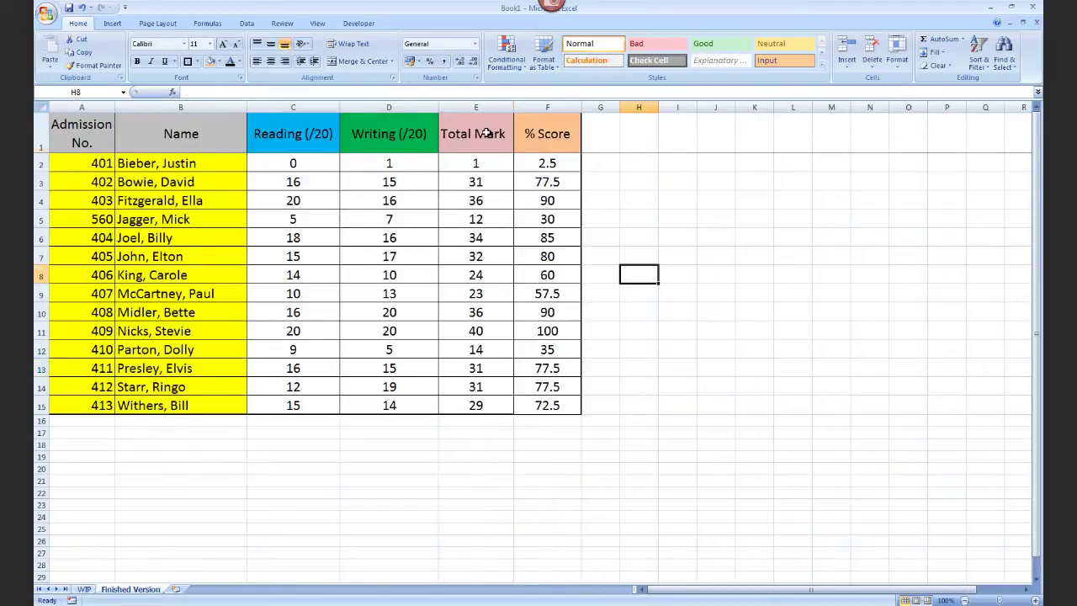
{"action": "left_click", "coordinate": [486, 132]}
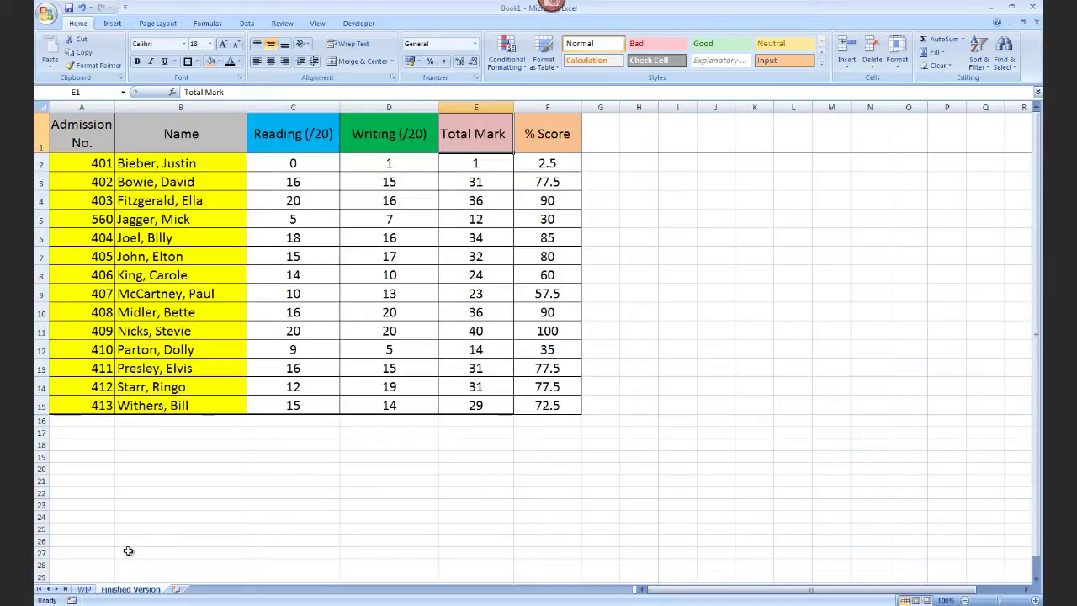
{"action": "left_click", "coordinate": [83, 589]}
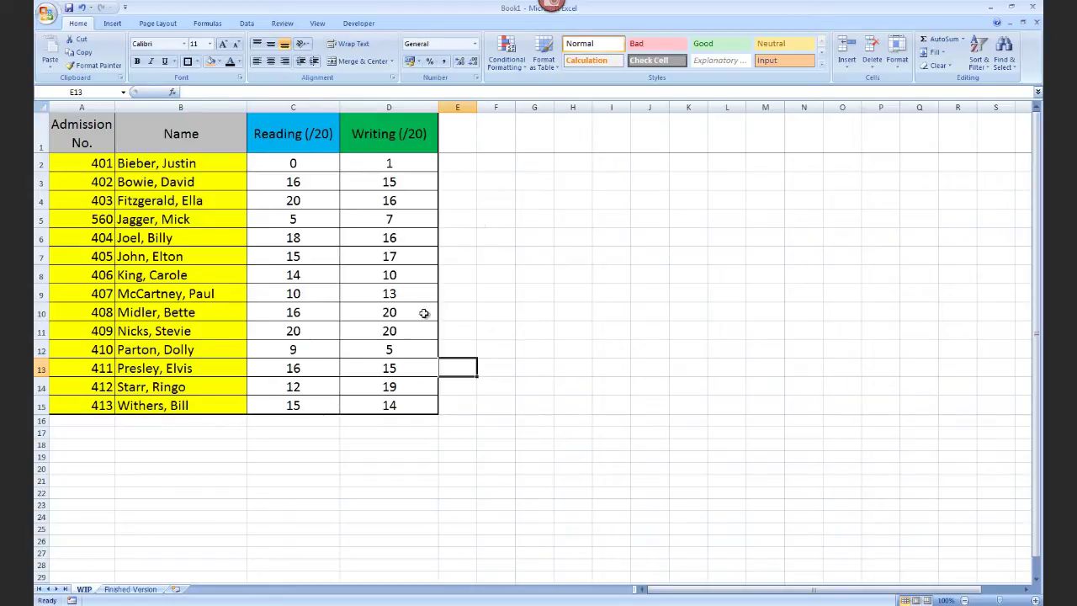
{"action": "left_click", "coordinate": [138, 590]}
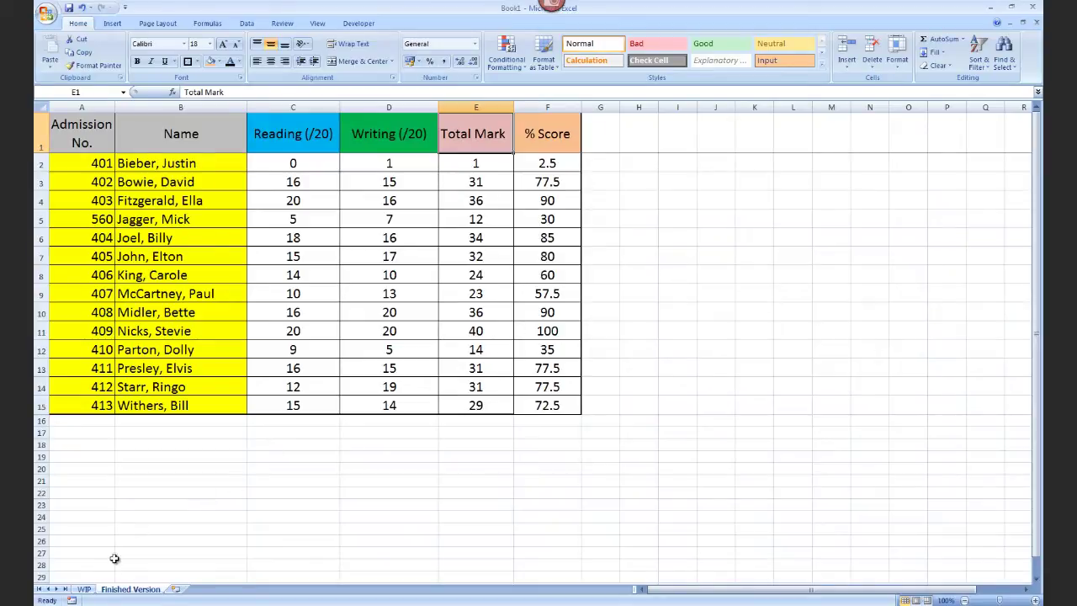
On the WIP sheet, enter the heading 'Total' in cell E1.
{"action": "left_click", "coordinate": [84, 589]}
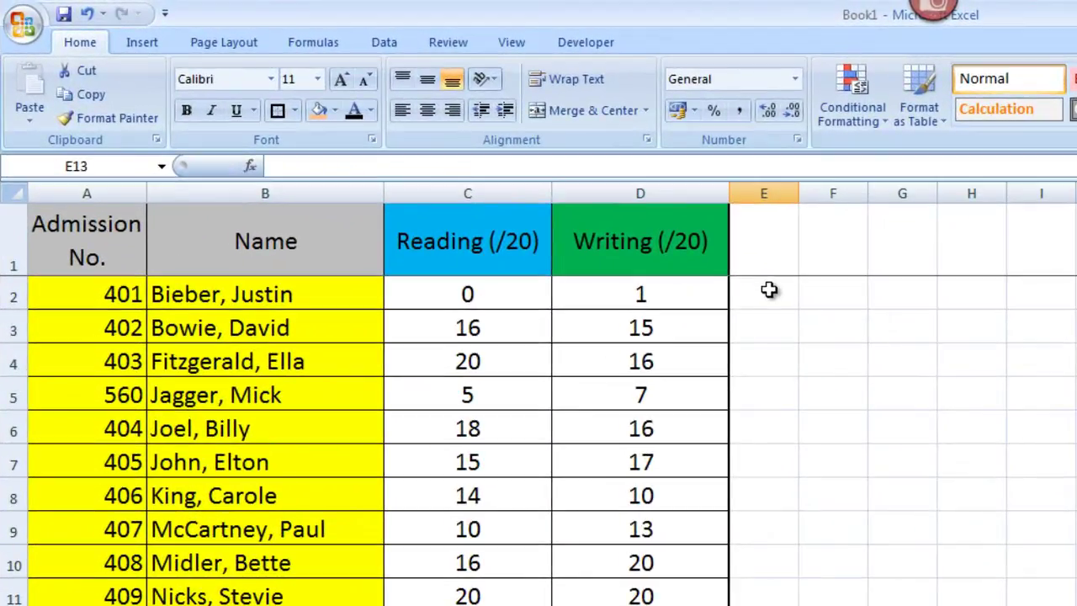
{"action": "left_click", "coordinate": [766, 291]}
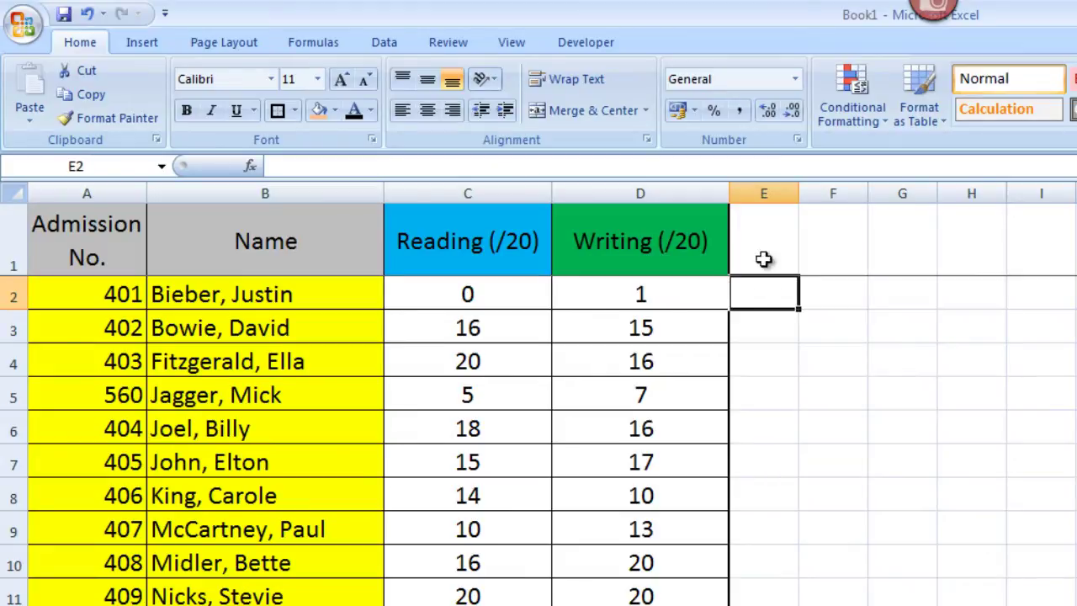
{"action": "left_click", "coordinate": [763, 244]}
{"action": "type", "text": "Total"}
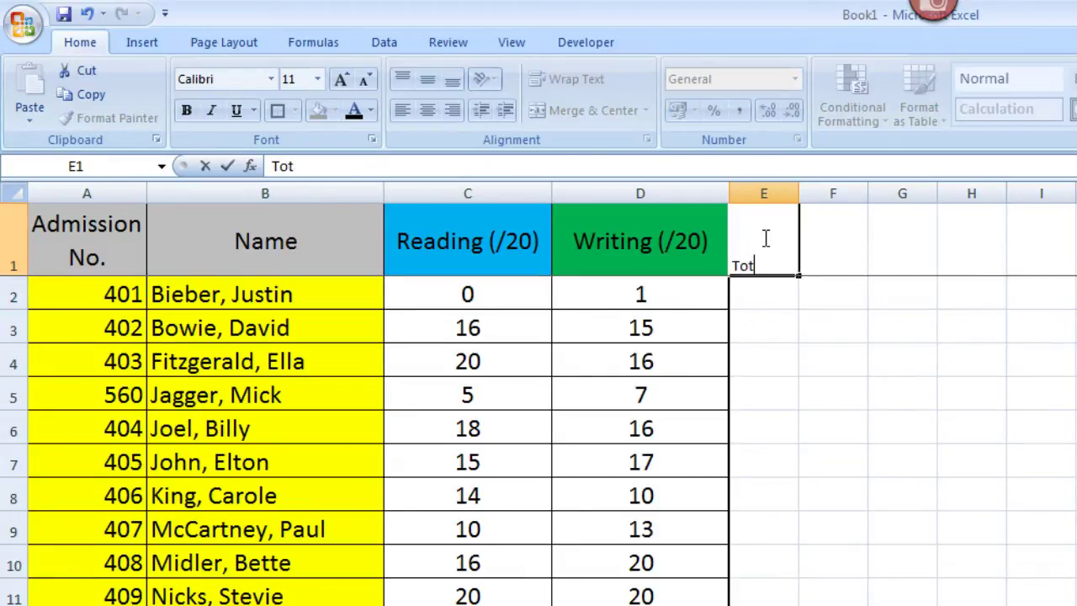
{"action": "left_click", "coordinate": [809, 323]}
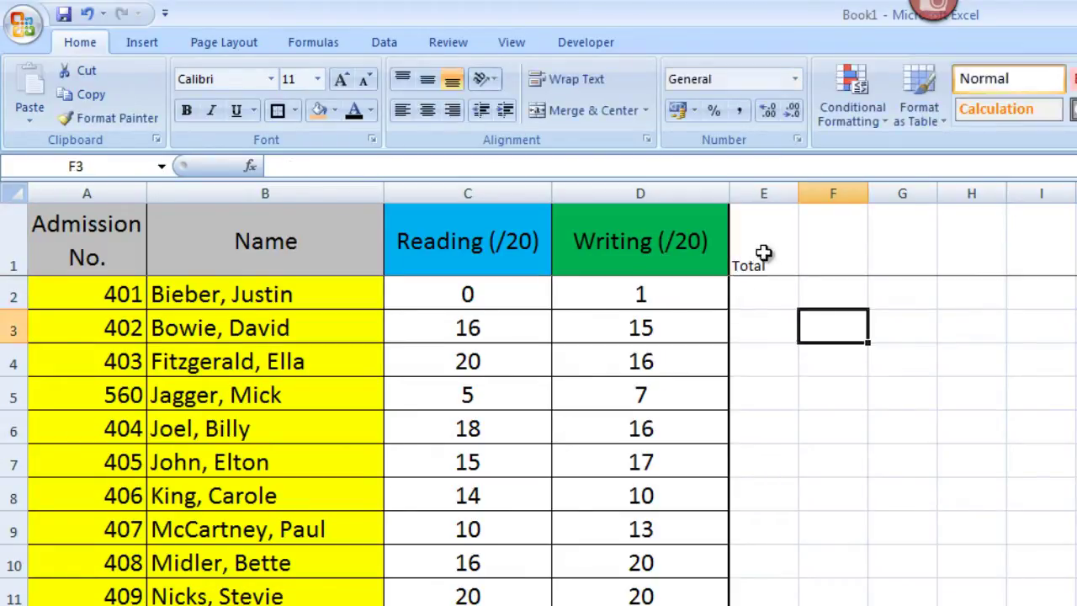
Enlarge the Total heading to font size 20, middle-align it, and widen column E.
{"action": "left_click", "coordinate": [761, 240]}
{"action": "left_click", "coordinate": [336, 84]}
{"action": "left_click", "coordinate": [336, 84]}
{"action": "left_click", "coordinate": [336, 84]}
{"action": "left_click", "coordinate": [336, 84]}
{"action": "left_click", "coordinate": [337, 84]}
{"action": "left_click", "coordinate": [428, 78]}
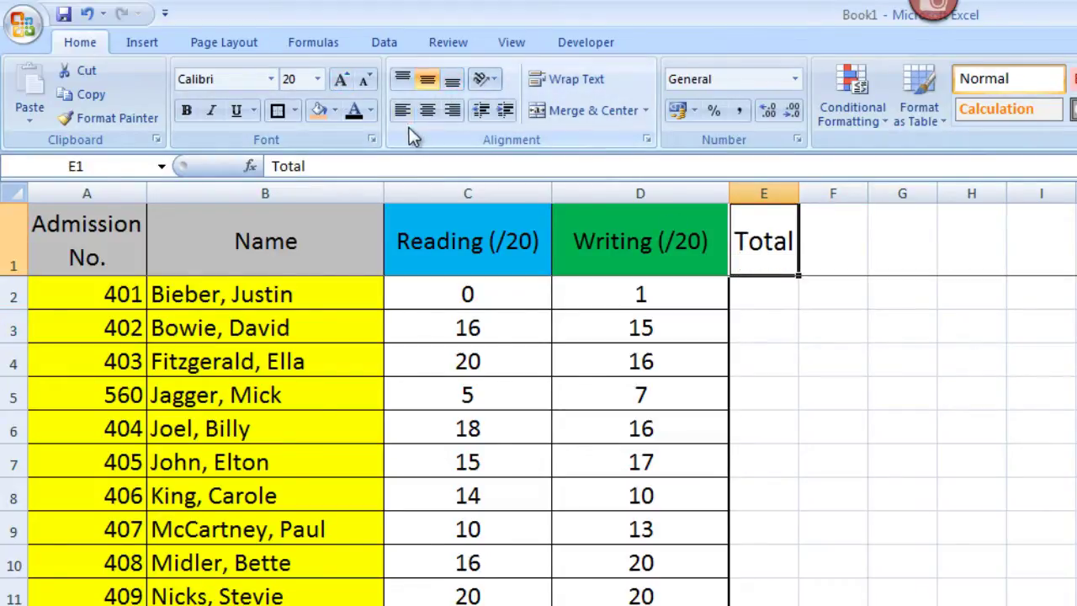
{"action": "left_click", "coordinate": [427, 111]}
{"action": "left_click_drag", "start_coordinate": [794, 192], "coordinate": [848, 193]}
Fill the Total heading cell E1 with peach.
{"action": "left_click", "coordinate": [770, 293]}
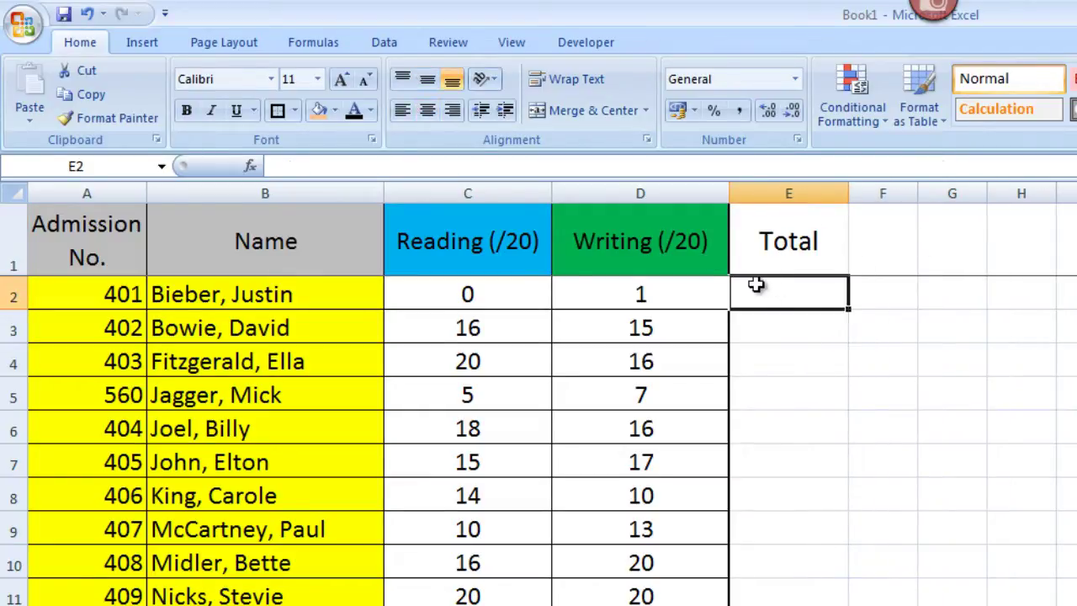
{"action": "left_click", "coordinate": [799, 266]}
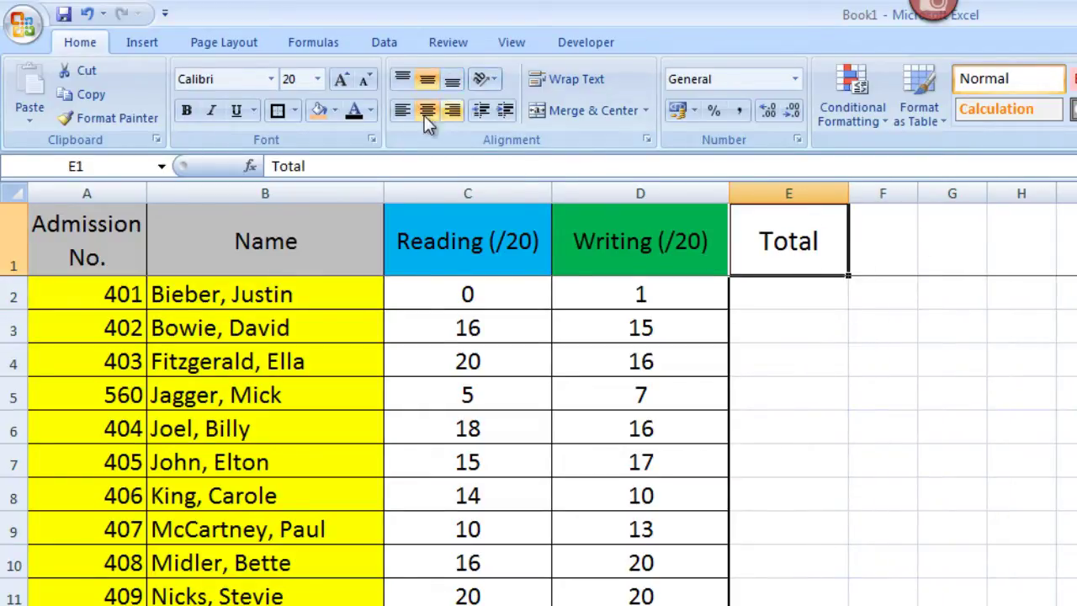
{"action": "left_click", "coordinate": [319, 110]}
{"action": "left_click", "coordinate": [816, 287]}
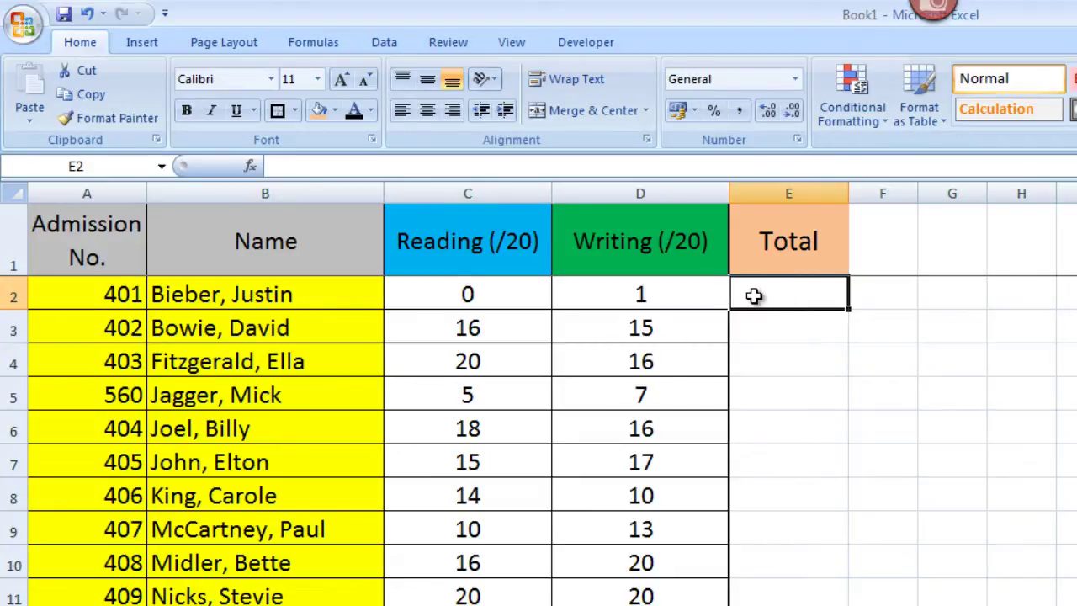
Enter =79 in E2, then delete the 79 so only the equals sign remains.
{"action": "type", "text": "="}
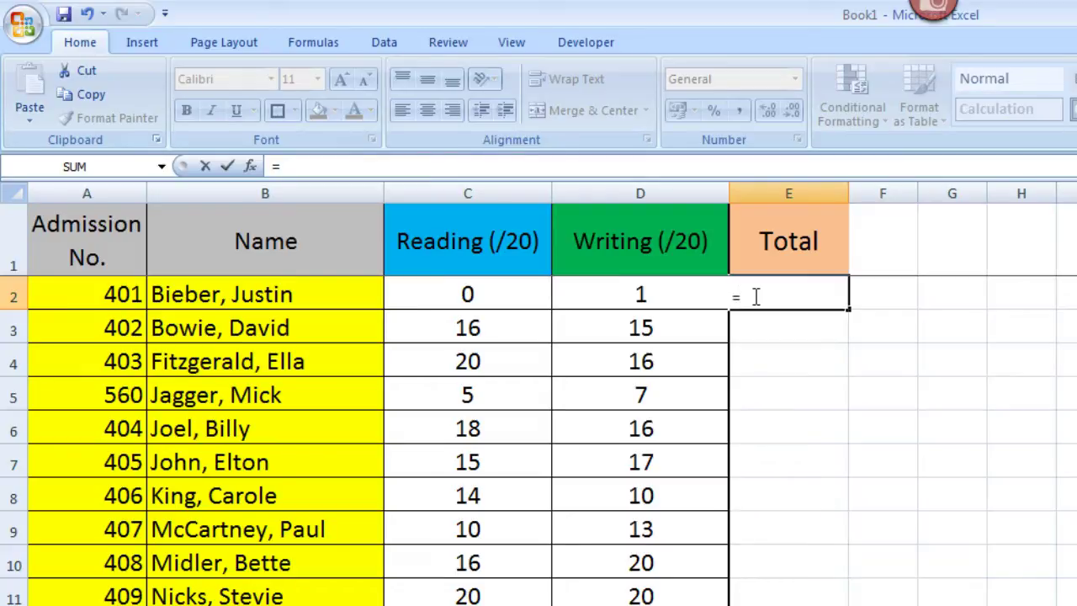
{"action": "type", "text": "79"}
{"action": "key", "text": "Return"}
{"action": "left_click", "coordinate": [753, 295]}
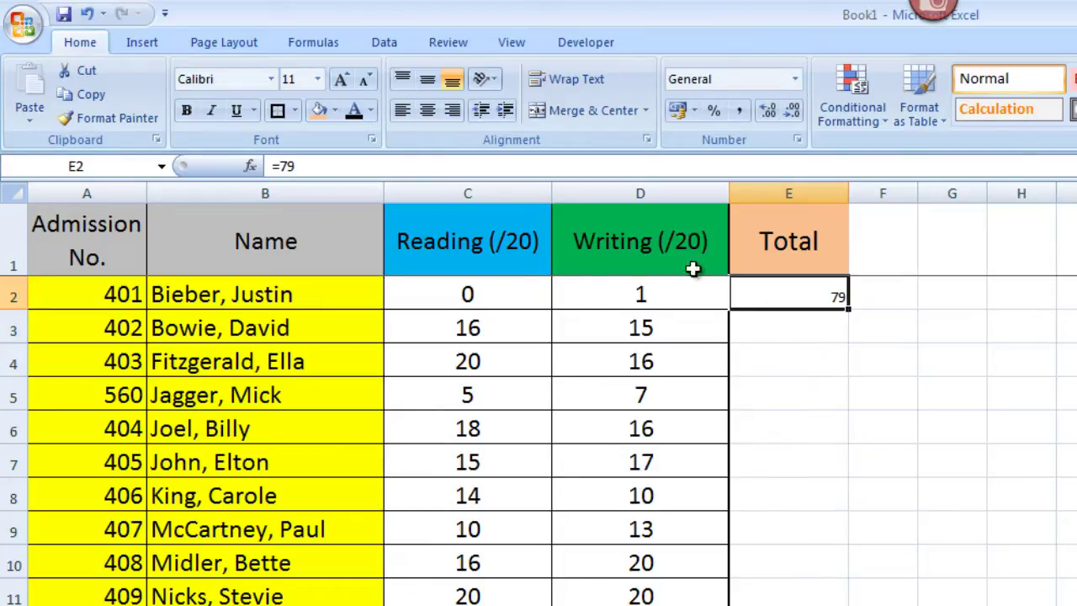
{"action": "left_click", "coordinate": [431, 166]}
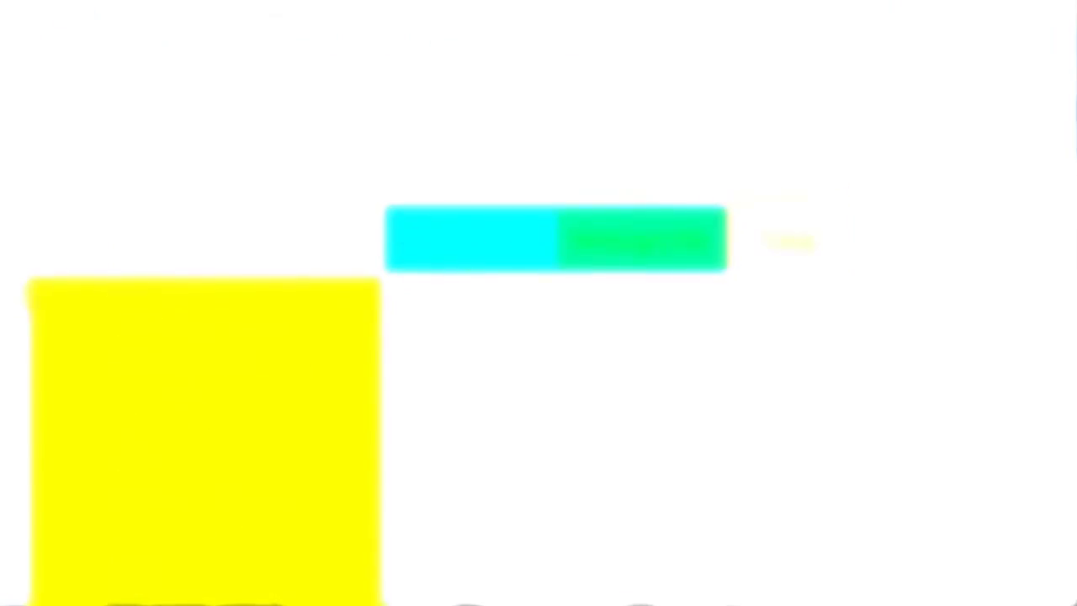
{"action": "key", "text": "BackSpace"}
{"action": "key", "text": "BackSpace"}
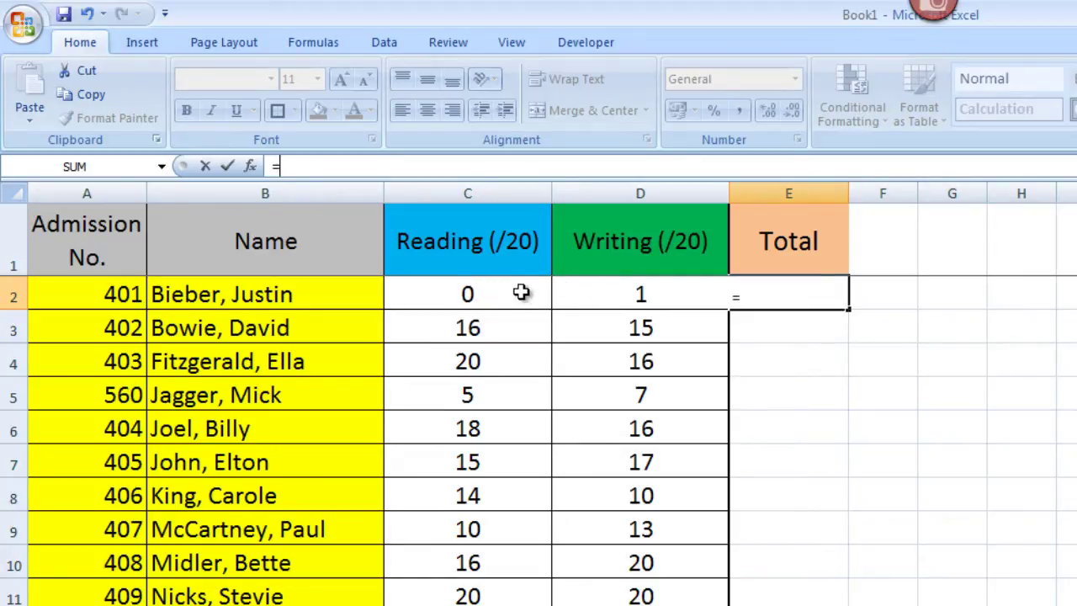
Complete E2's formula as =C2+D2, totalling the first student's Reading and Writing marks to 1.
{"action": "left_click", "coordinate": [469, 291]}
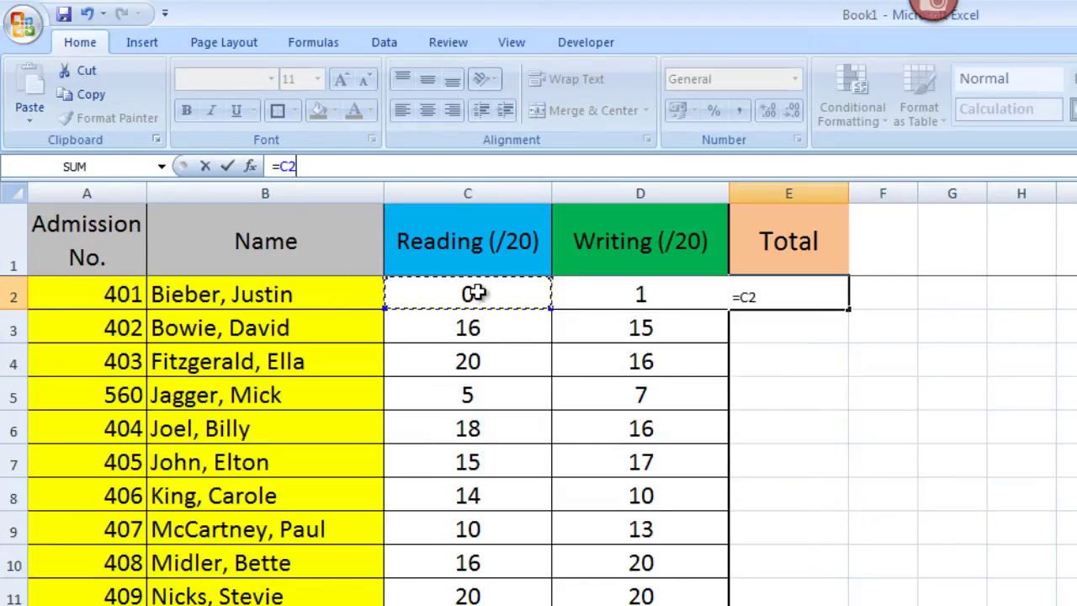
{"action": "type", "text": "+"}
{"action": "left_click", "coordinate": [637, 293]}
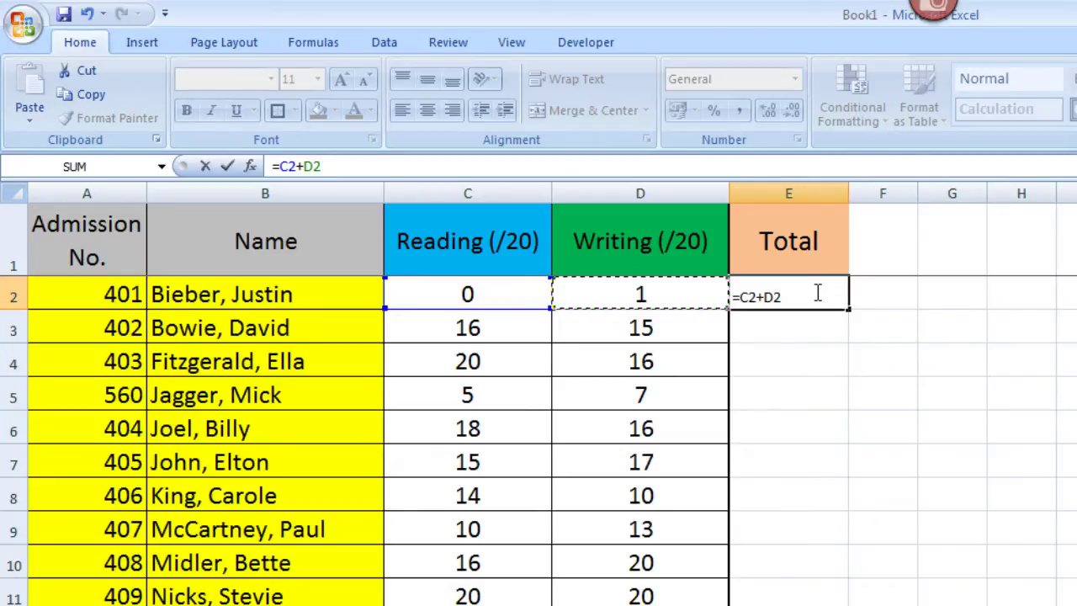
{"action": "key", "text": "Return"}
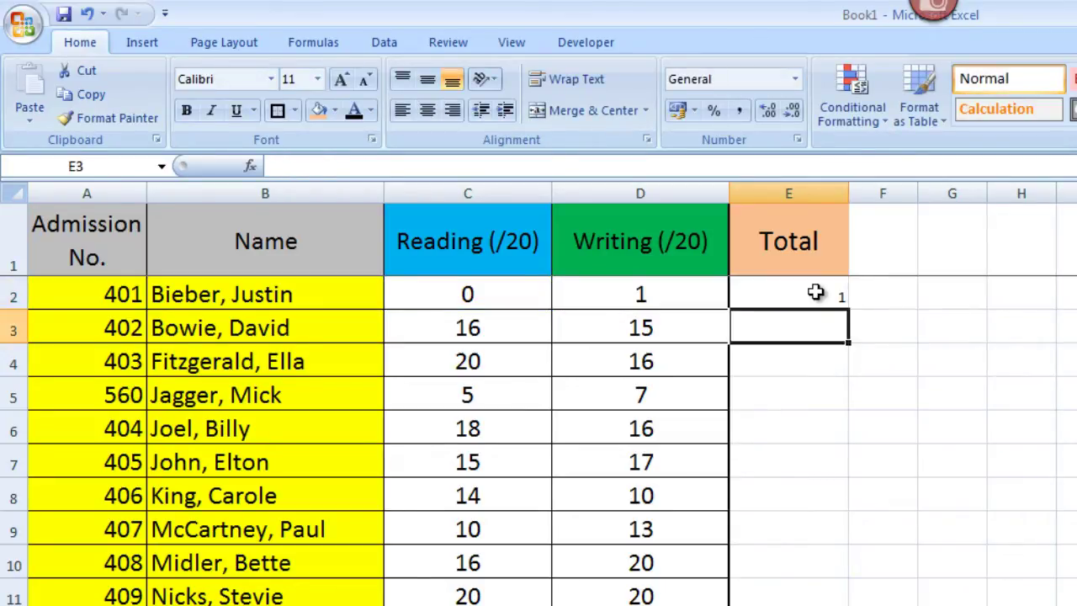
Enter =C3+D3 in E3, giving the second student a total of 31.
{"action": "left_click", "coordinate": [815, 292]}
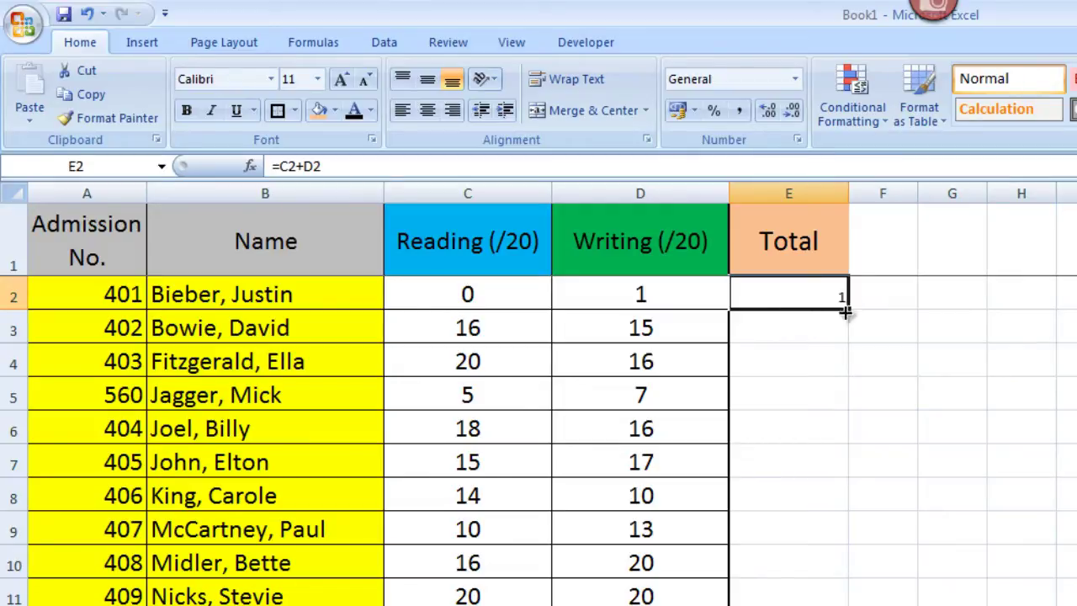
{"action": "left_click", "coordinate": [806, 329]}
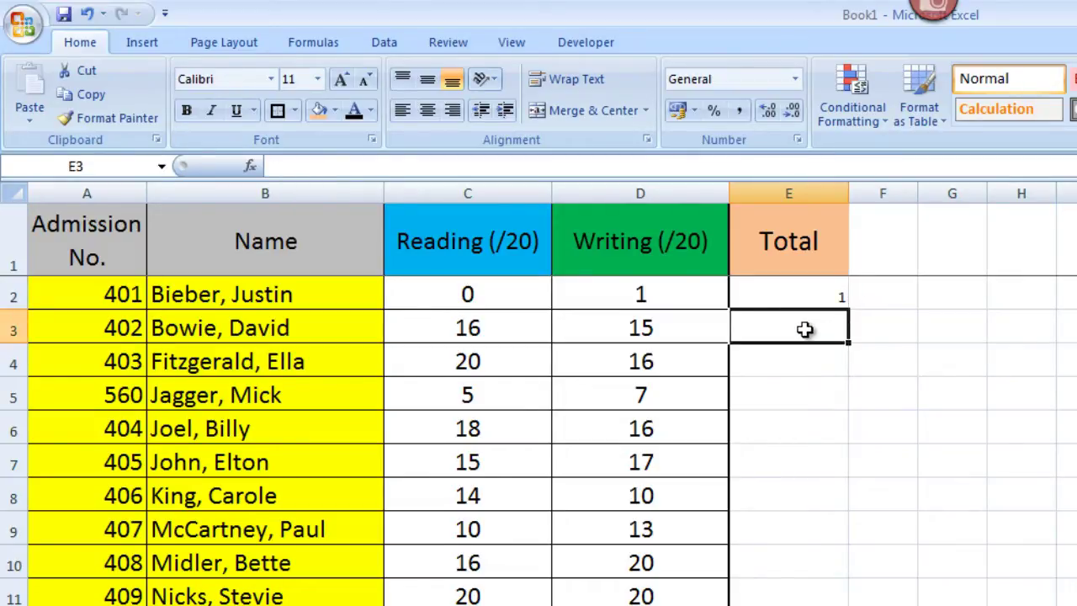
{"action": "left_click", "coordinate": [598, 168]}
{"action": "type", "text": "="}
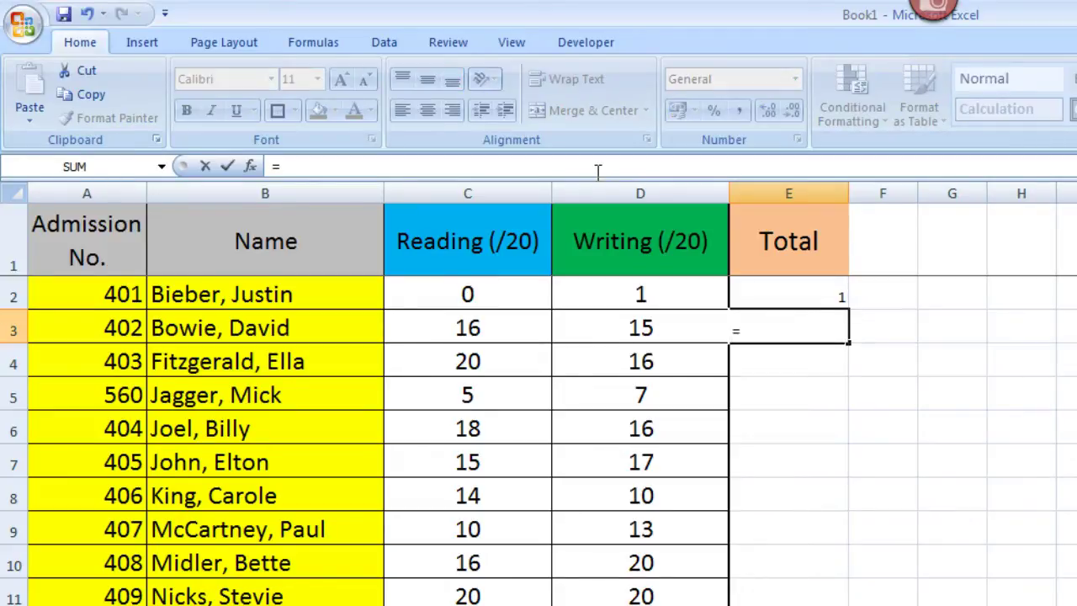
{"action": "type", "text": "C3+"}
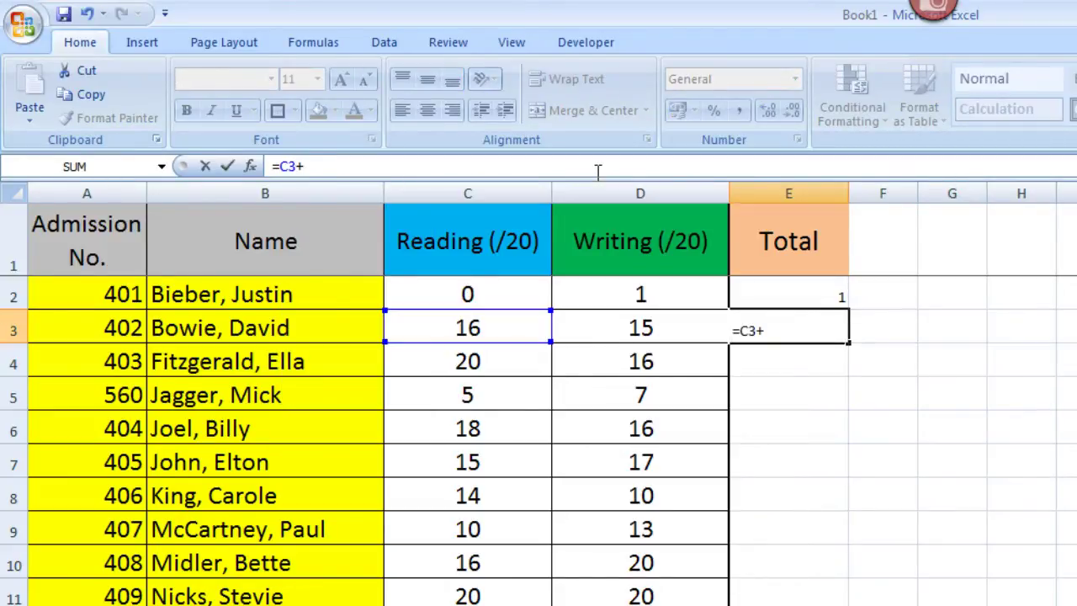
{"action": "type", "text": "D3"}
{"action": "key", "text": "Return"}
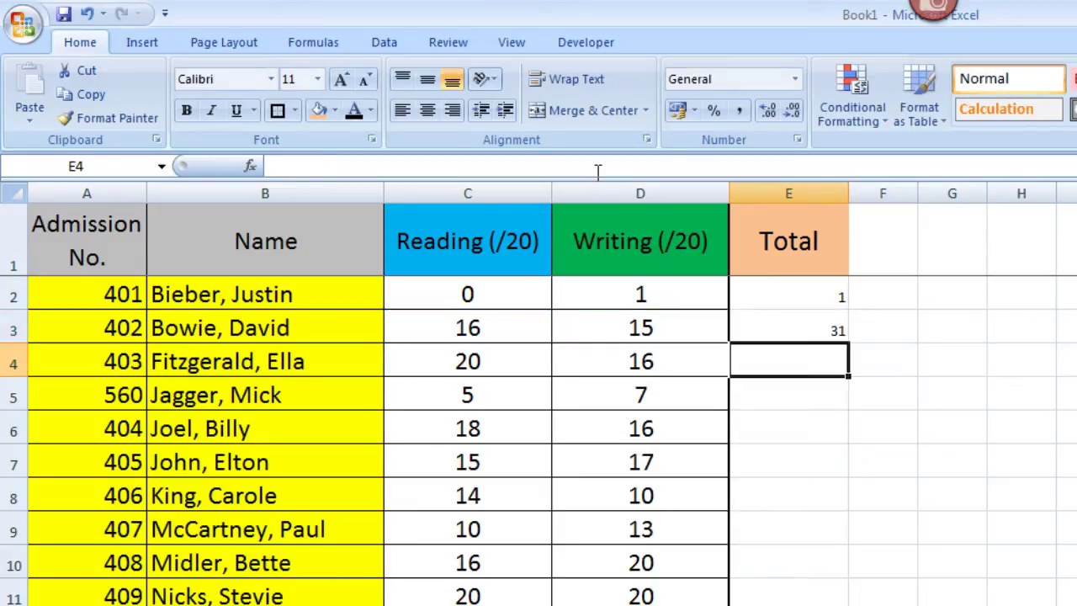
{"action": "left_click", "coordinate": [786, 330]}
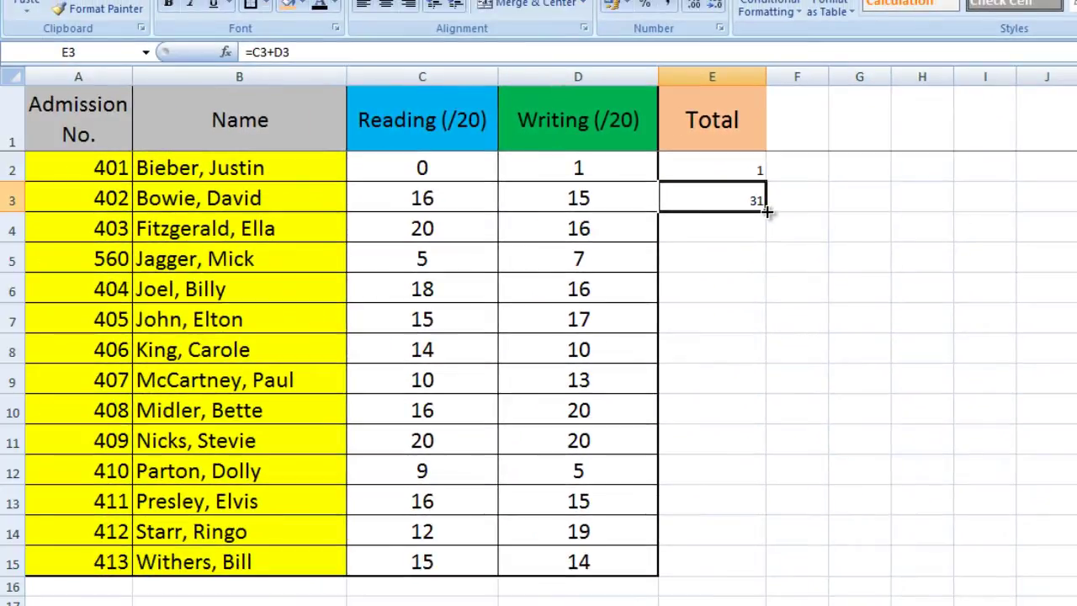
Fill the total formula down from E3 to E15, then check E2's formula.
{"action": "left_click_drag", "start_coordinate": [766, 212], "coordinate": [752, 566]}
{"action": "left_click", "coordinate": [801, 172]}
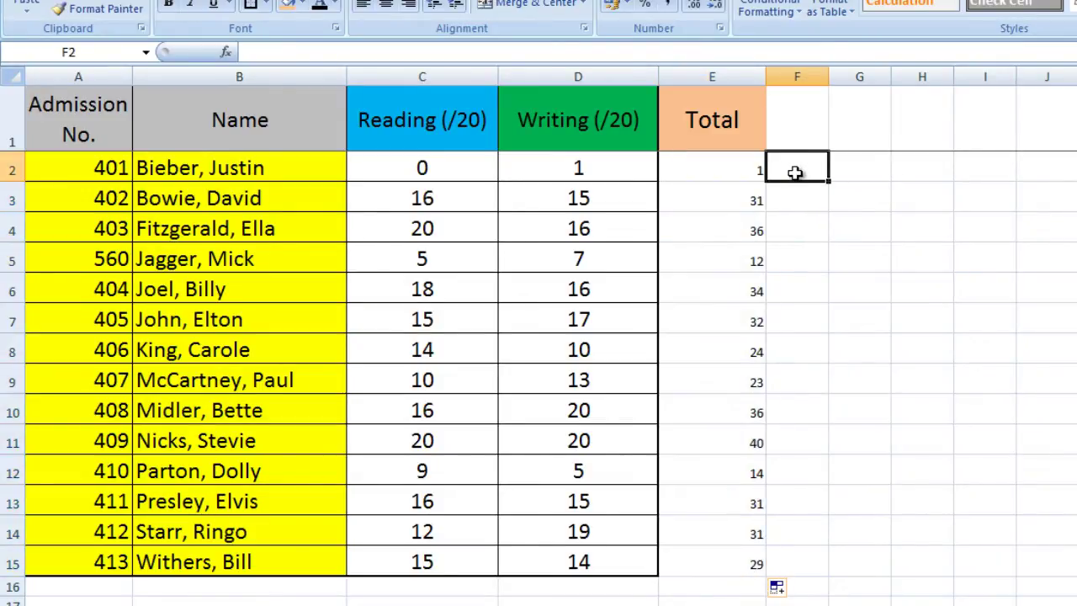
{"action": "left_click", "coordinate": [749, 171]}
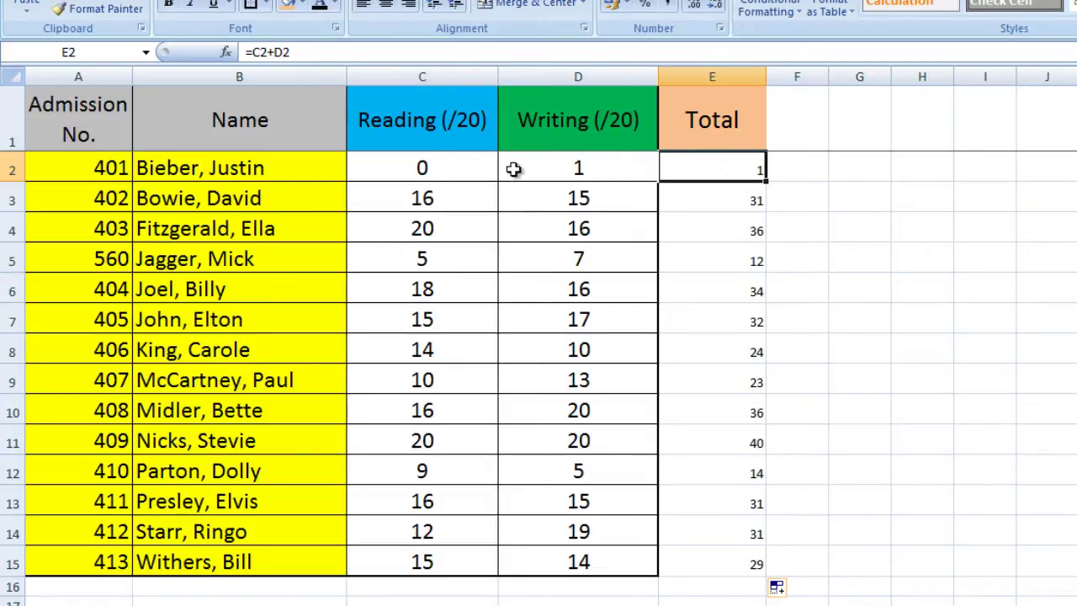
{"action": "left_click", "coordinate": [731, 197]}
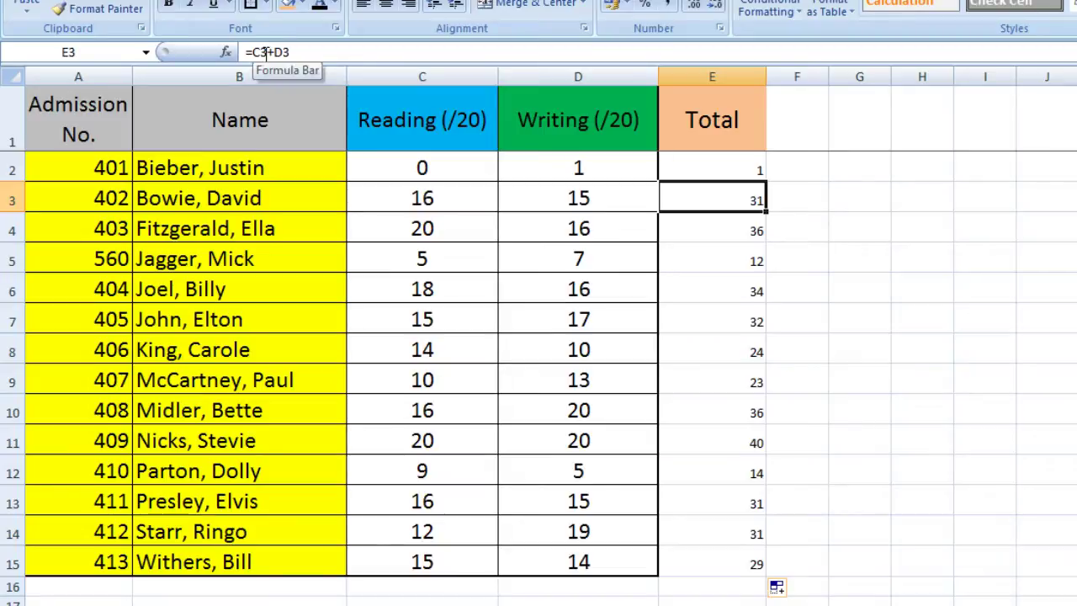
{"action": "left_click", "coordinate": [715, 227]}
{"action": "left_click", "coordinate": [718, 264]}
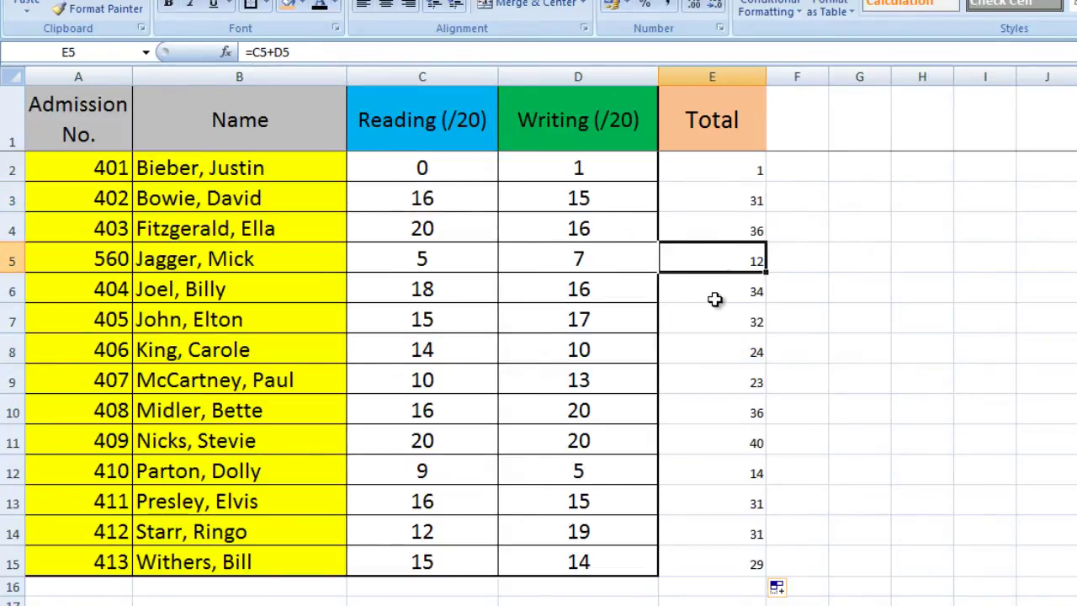
{"action": "left_click", "coordinate": [713, 294]}
{"action": "left_click", "coordinate": [712, 320]}
{"action": "left_click", "coordinate": [713, 362]}
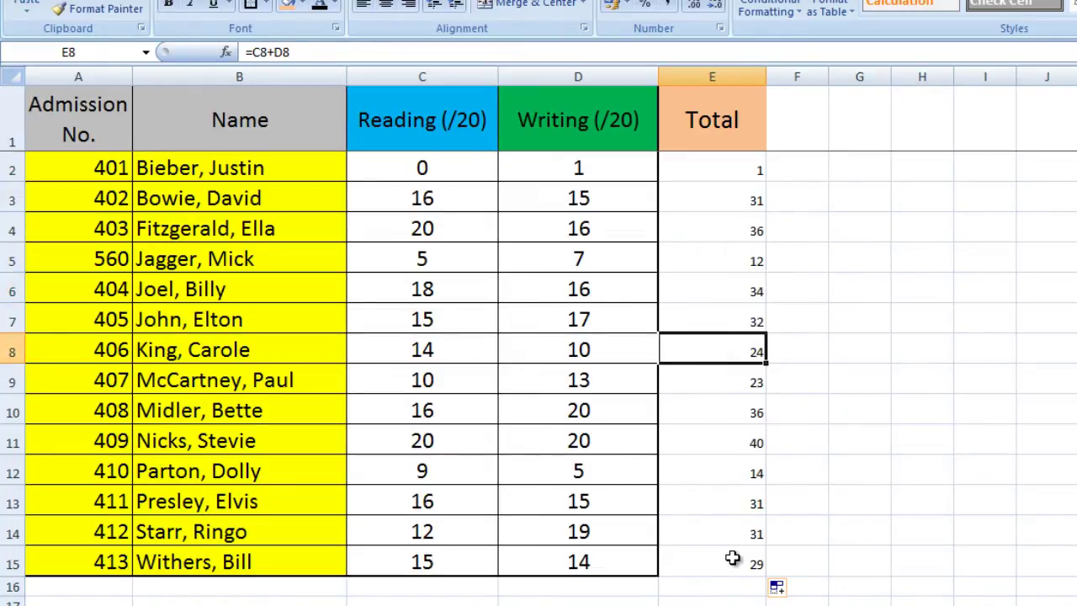
{"action": "left_click", "coordinate": [730, 559]}
{"action": "left_click", "coordinate": [835, 505]}
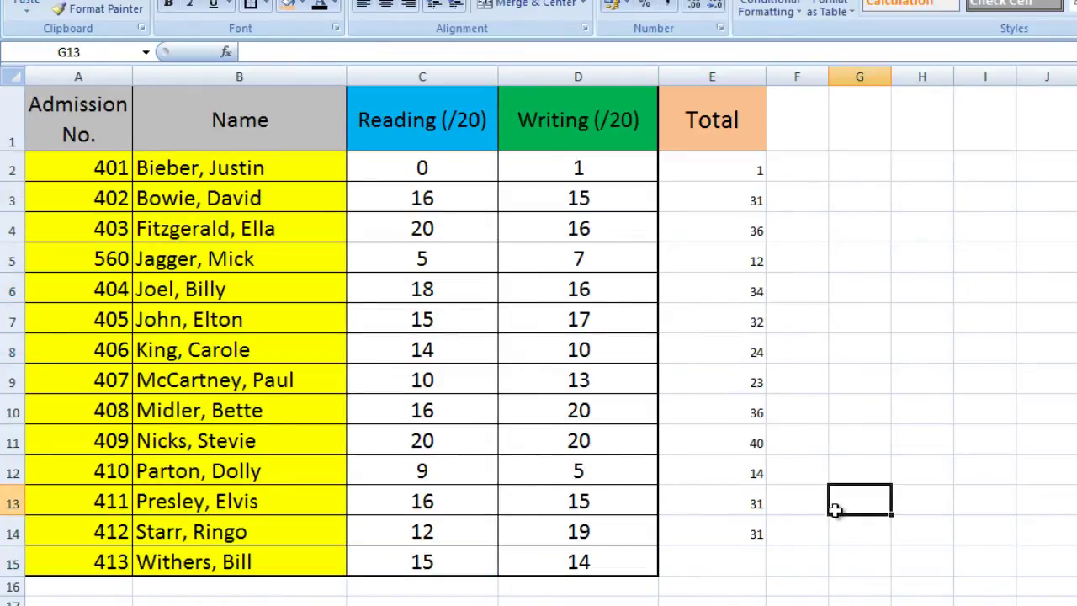
{"action": "left_click", "coordinate": [738, 535]}
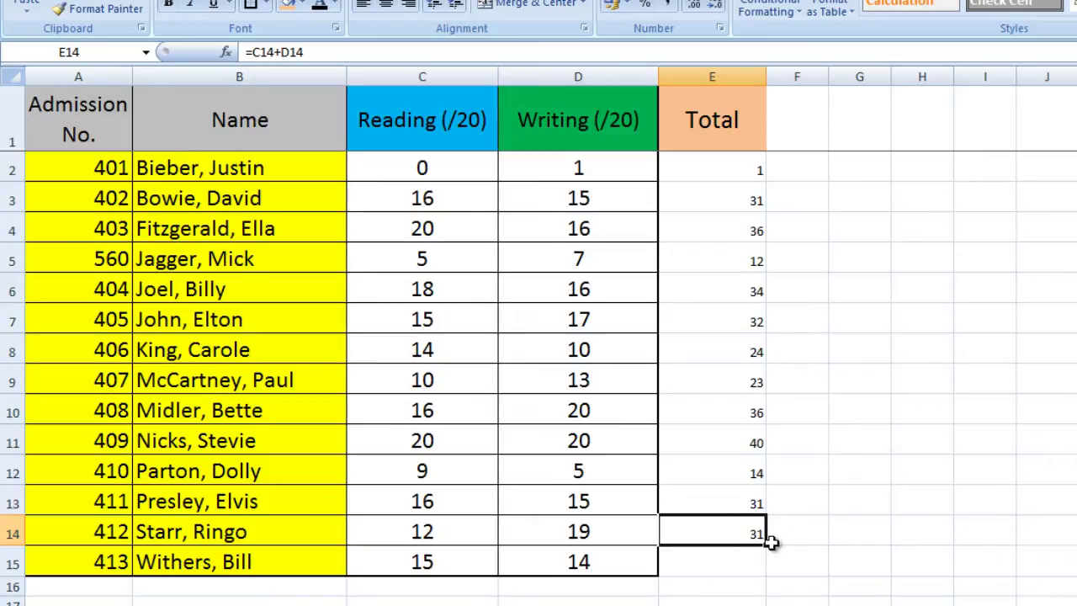
{"action": "left_click_drag", "start_coordinate": [767, 545], "coordinate": [762, 565]}
{"action": "left_click", "coordinate": [682, 562]}
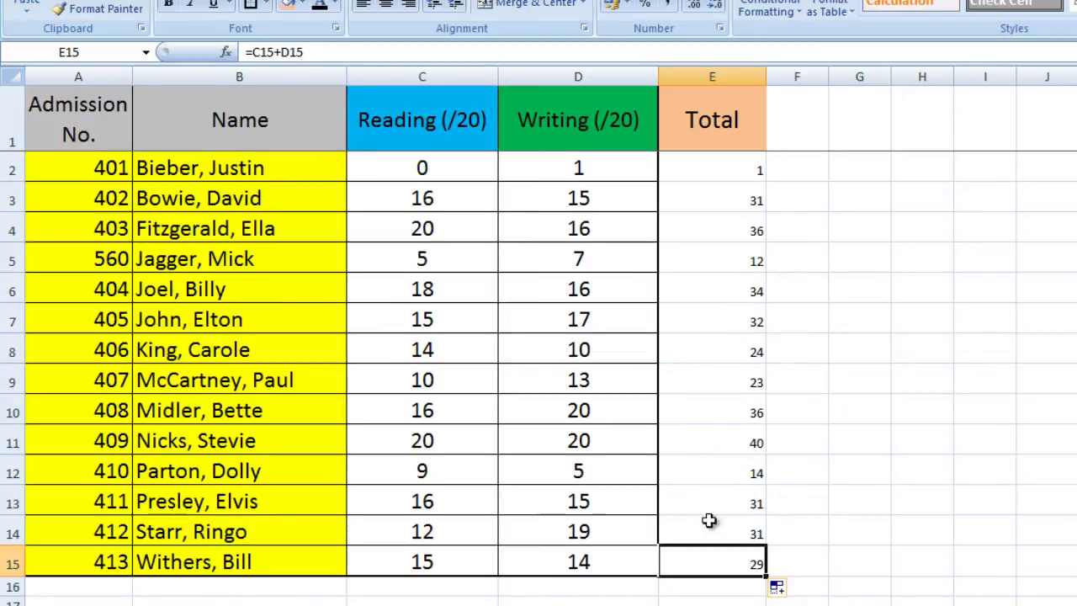
{"action": "left_click", "coordinate": [724, 164]}
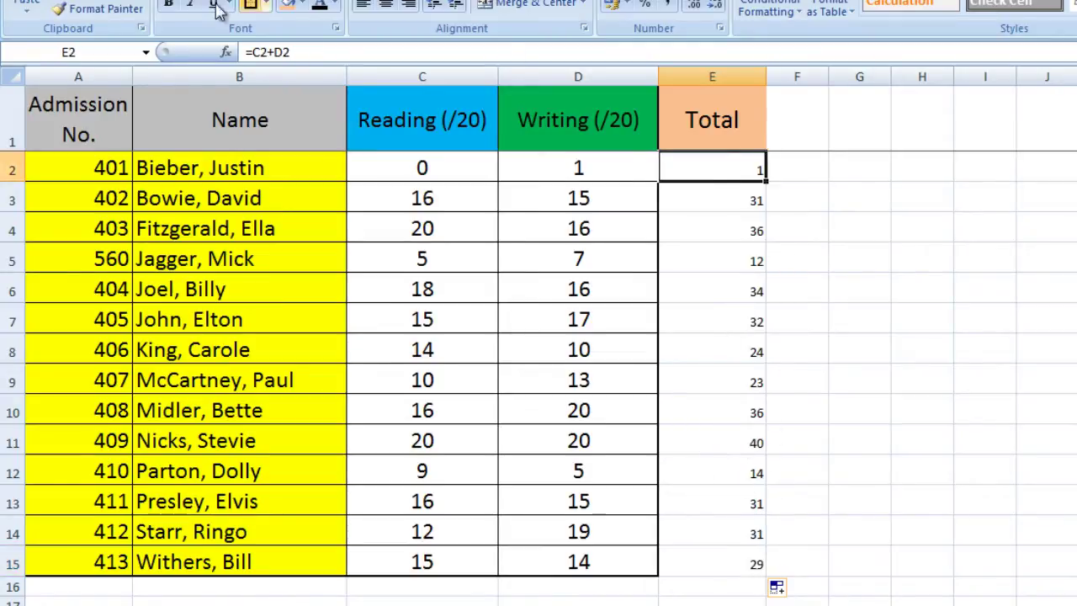
{"action": "left_click", "coordinate": [262, 53]}
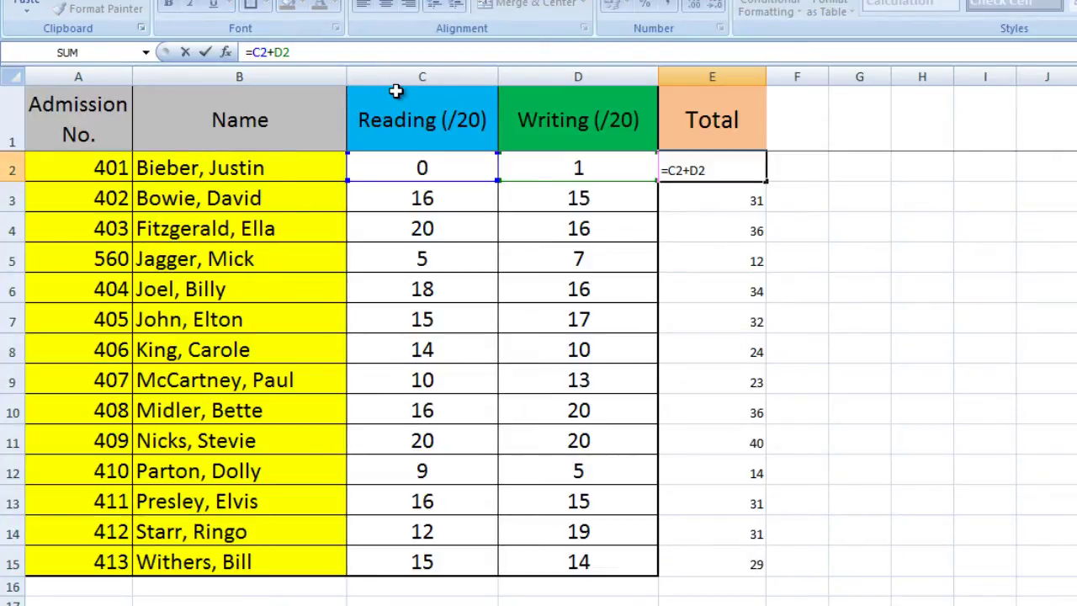
{"action": "type", "text": "$"}
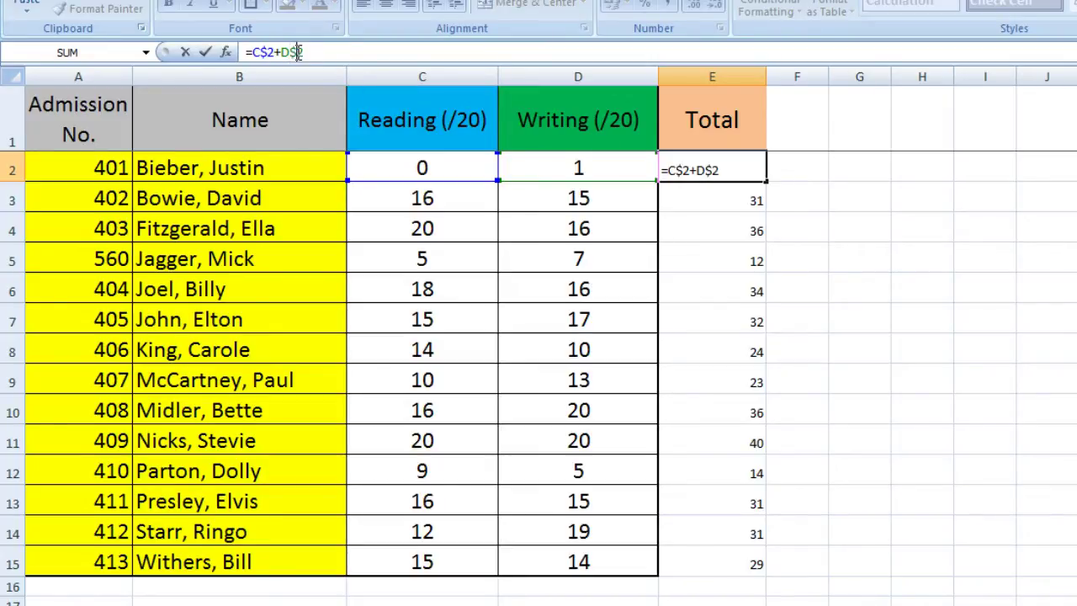
{"action": "left_click", "coordinate": [774, 172]}
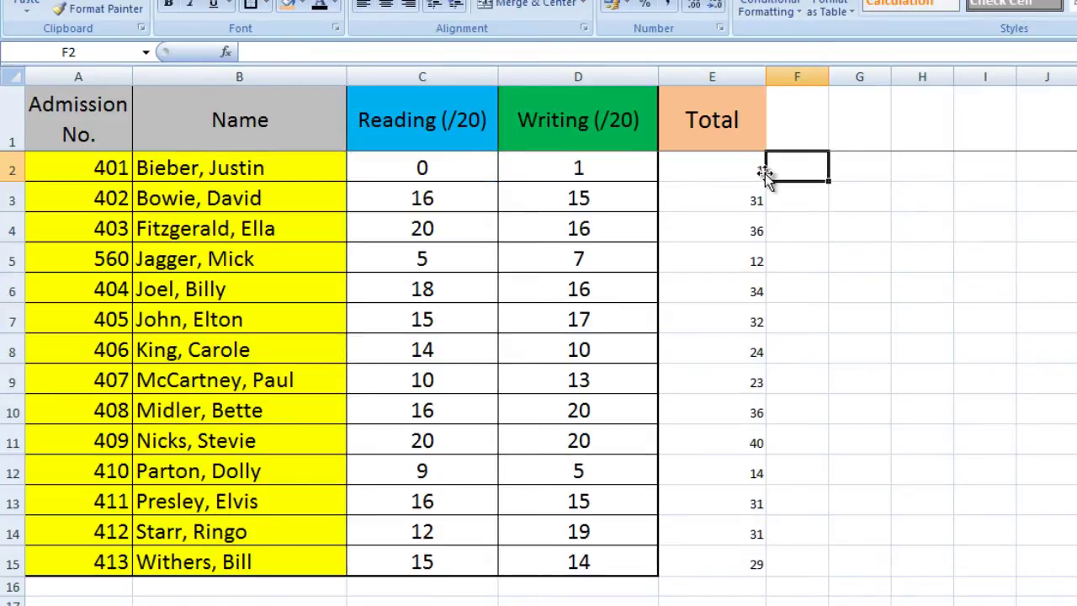
{"action": "left_click", "coordinate": [761, 172]}
{"action": "left_click_drag", "start_coordinate": [767, 181], "coordinate": [761, 327]}
{"action": "left_click", "coordinate": [792, 304]}
{"action": "left_click", "coordinate": [748, 200]}
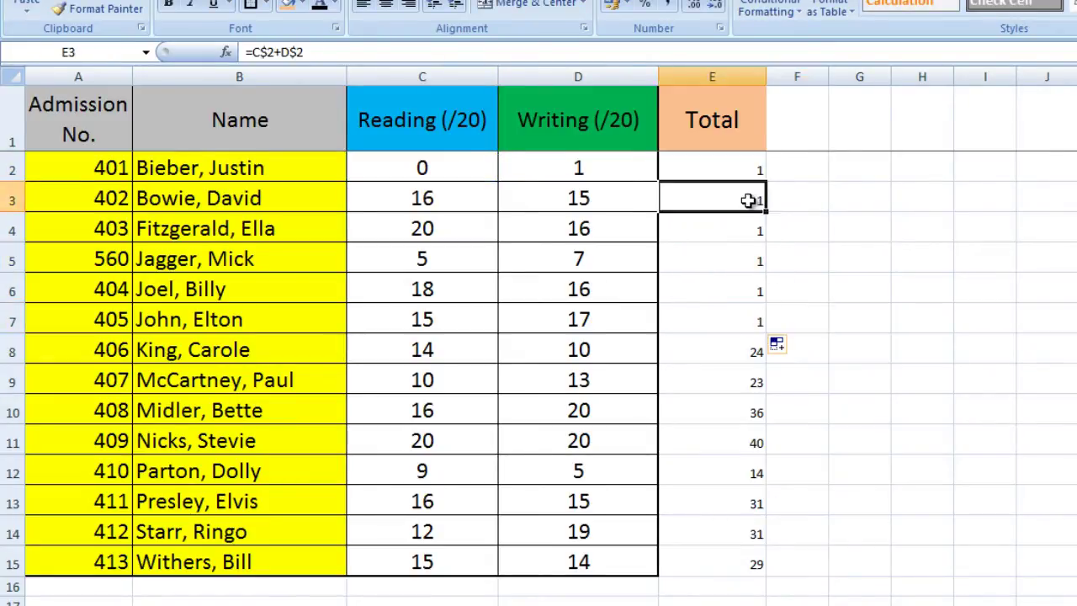
{"action": "key", "text": "Down"}
{"action": "key", "text": "Down"}
{"action": "key", "text": "Down"}
{"action": "key", "text": "Down"}
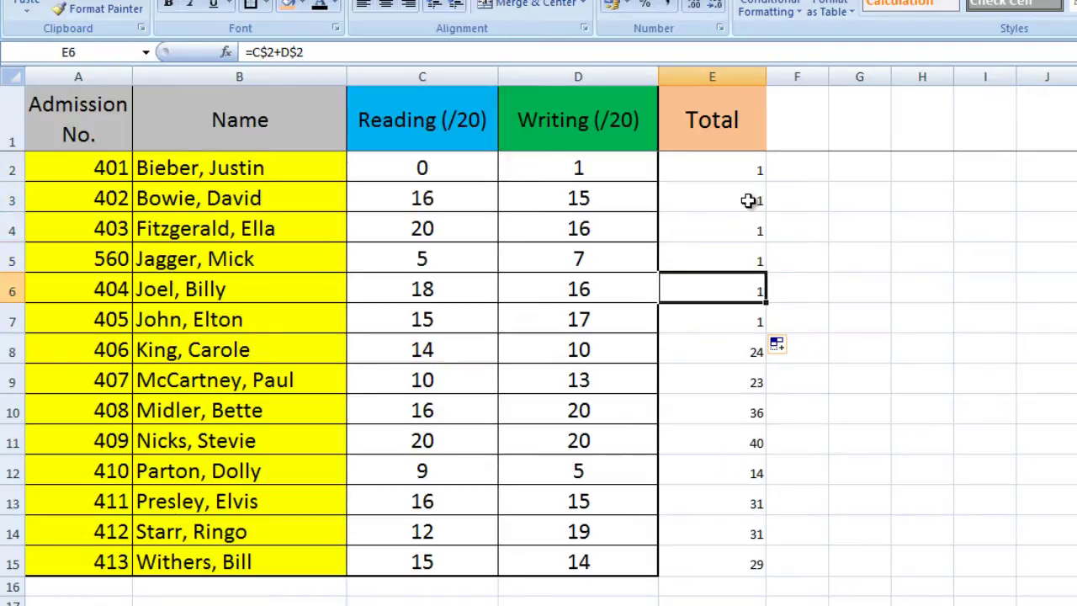
{"action": "key", "text": "Up"}
{"action": "key", "text": "Up"}
{"action": "key", "text": "Up"}
{"action": "key", "text": "Up"}
{"action": "key", "text": "Up"}
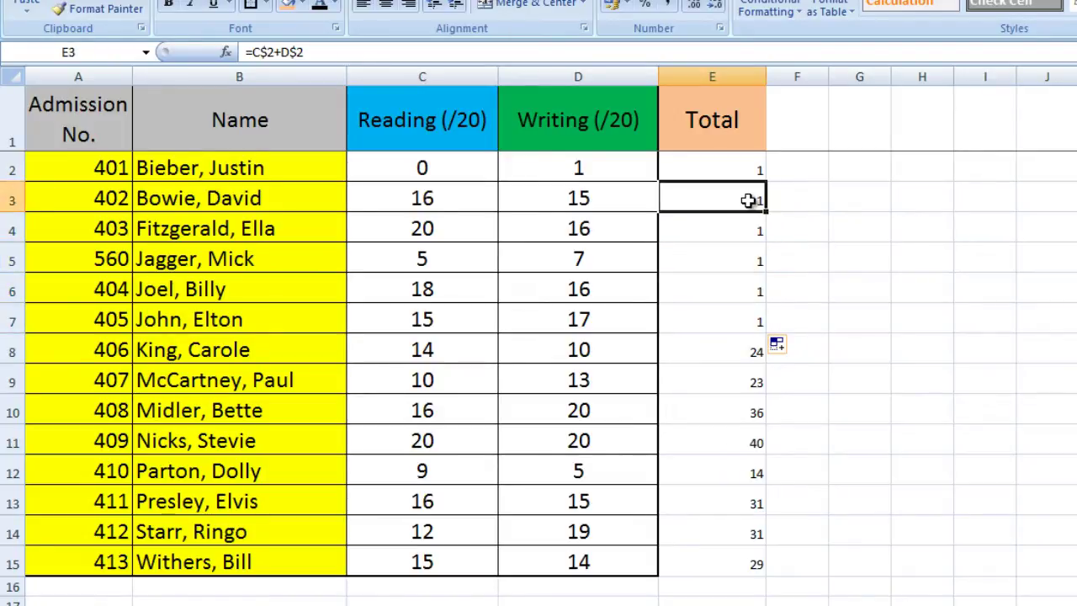
{"action": "key", "text": "Down"}
{"action": "key", "text": "Down"}
{"action": "key", "text": "Down"}
{"action": "key", "text": "Down"}
{"action": "key", "text": "Down"}
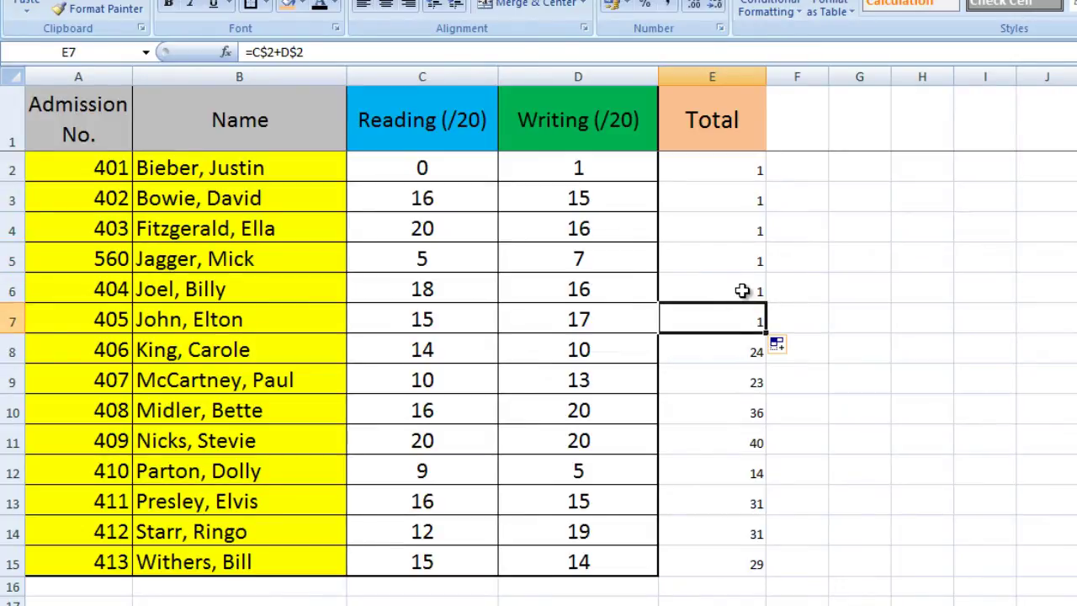
{"action": "key", "text": "ctrl+z"}
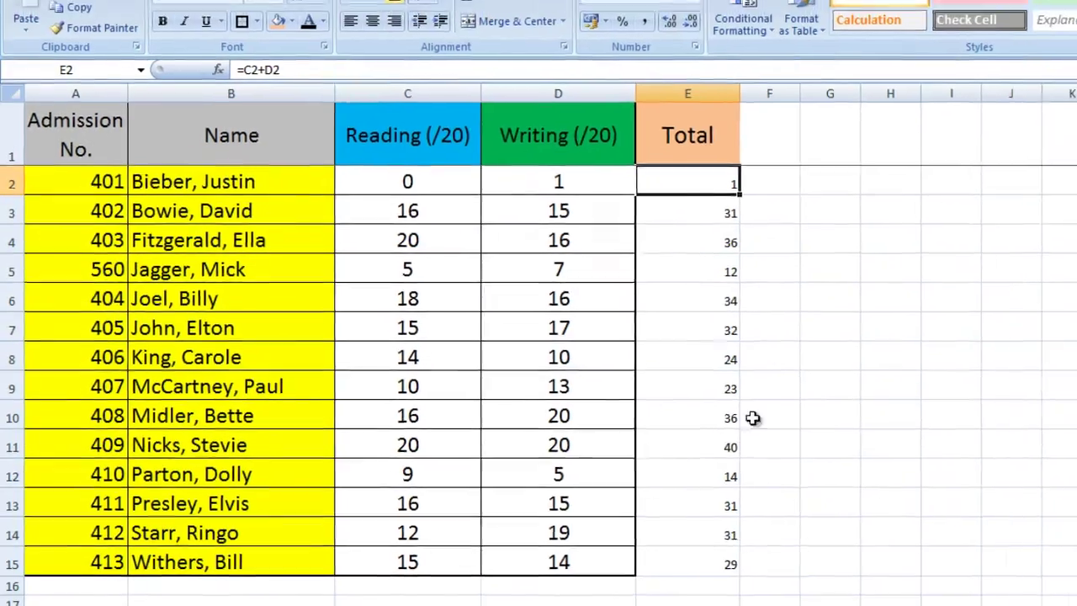
Enlarge the Total values in E2:E15 to font size 16 and centre them.
{"action": "left_click", "coordinate": [791, 472]}
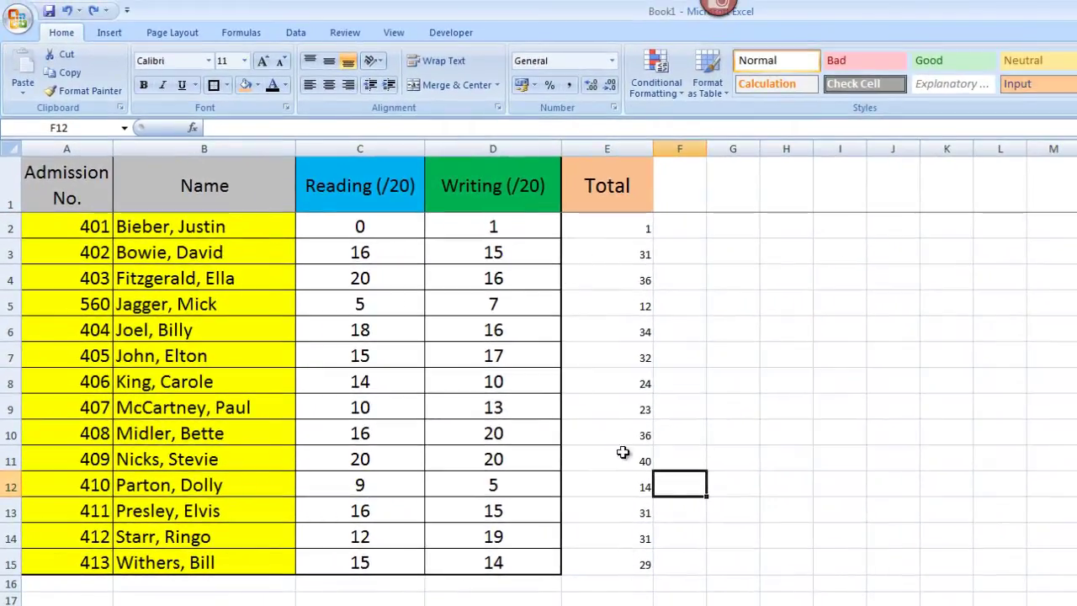
{"action": "left_click_drag", "start_coordinate": [644, 565], "coordinate": [623, 233]}
{"action": "left_click", "coordinate": [262, 63]}
{"action": "left_click", "coordinate": [263, 64]}
{"action": "left_click", "coordinate": [263, 63]}
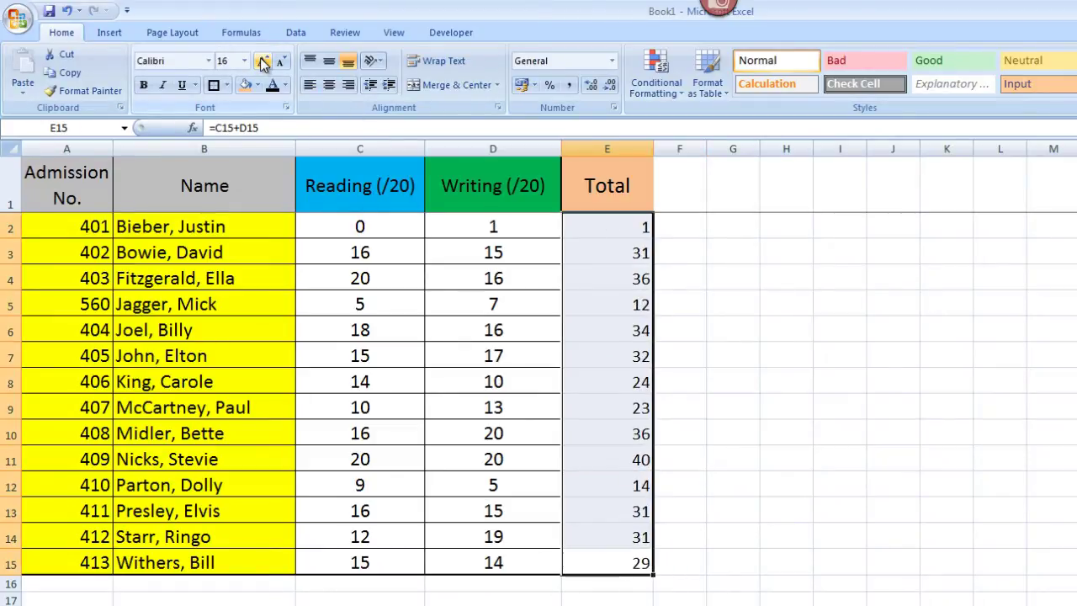
{"action": "left_click", "coordinate": [329, 84]}
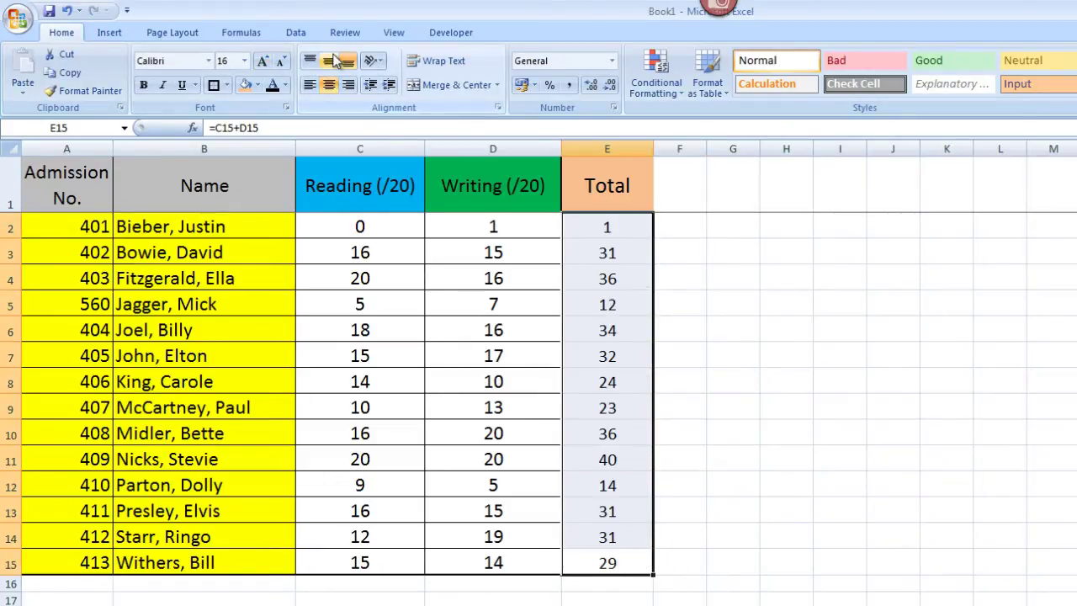
{"action": "left_click", "coordinate": [263, 65]}
{"action": "left_click", "coordinate": [806, 311]}
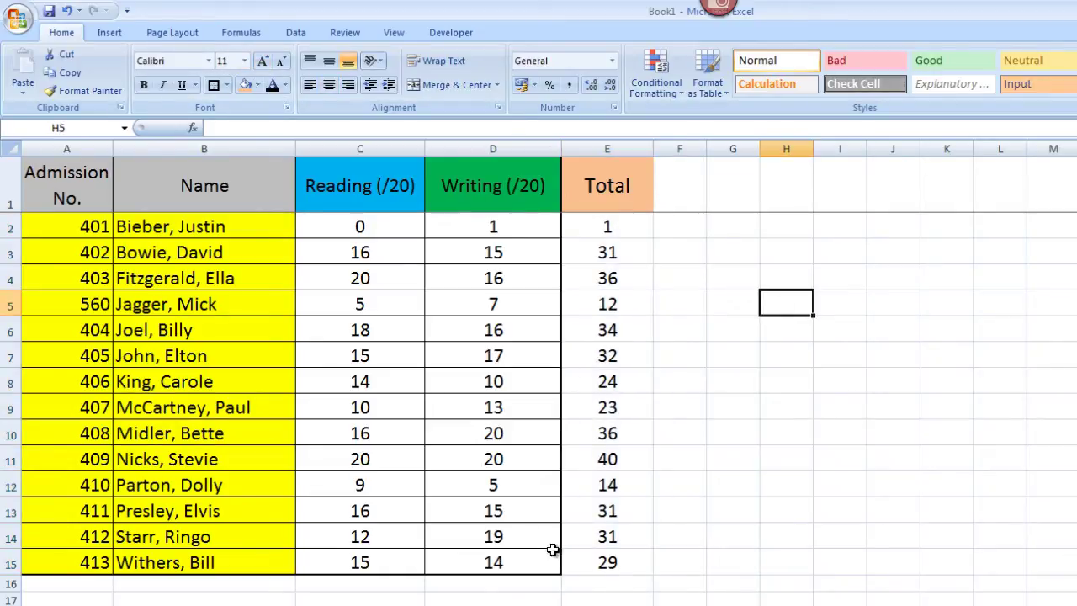
Enter the % Score heading in F1 and widen column F.
{"action": "left_click", "coordinate": [680, 186]}
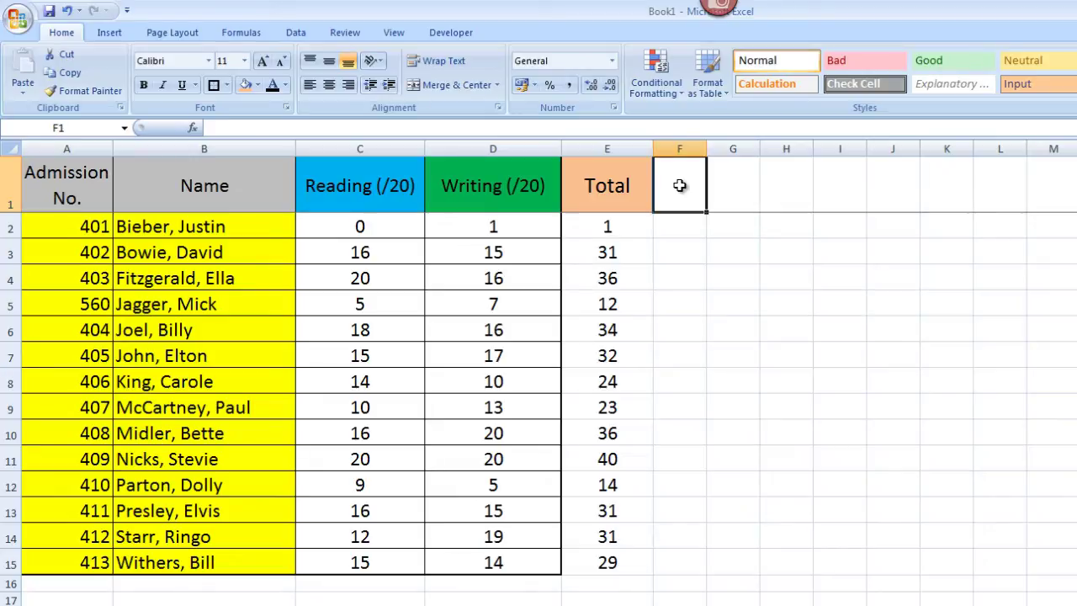
{"action": "type", "text": "% Score"}
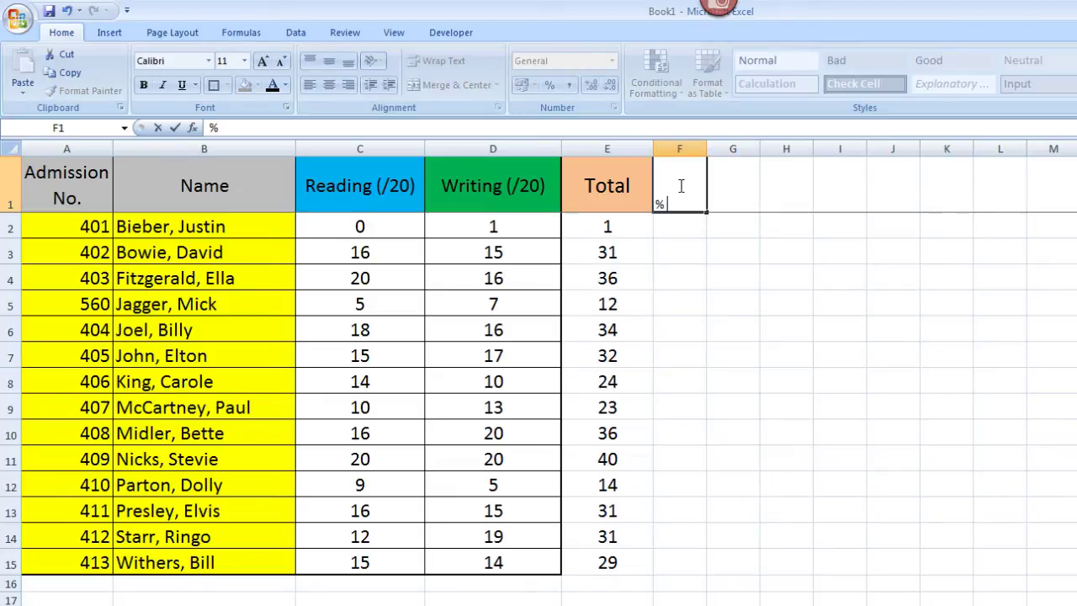
{"action": "left_click", "coordinate": [752, 201]}
{"action": "left_click_drag", "start_coordinate": [706, 149], "coordinate": [790, 149]}
Enlarge the % Score heading to size 20, centre it both ways, and fill it light pink.
{"action": "left_click", "coordinate": [732, 183]}
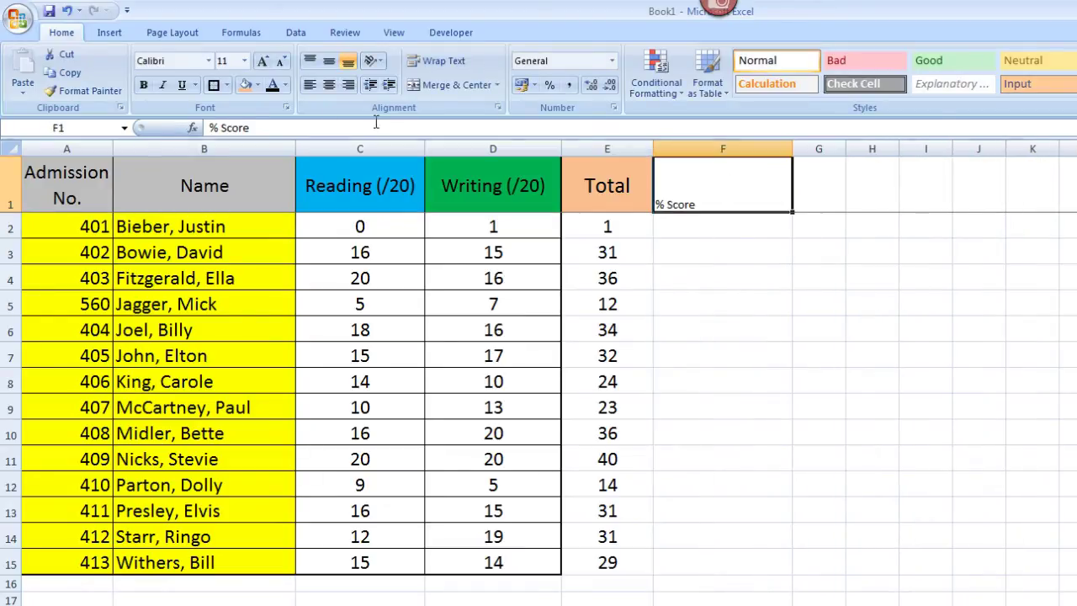
{"action": "left_click", "coordinate": [262, 60]}
{"action": "left_click", "coordinate": [263, 60]}
{"action": "left_click", "coordinate": [262, 61]}
{"action": "left_click", "coordinate": [262, 60]}
{"action": "left_click", "coordinate": [263, 61]}
{"action": "left_click", "coordinate": [328, 85]}
{"action": "left_click", "coordinate": [329, 61]}
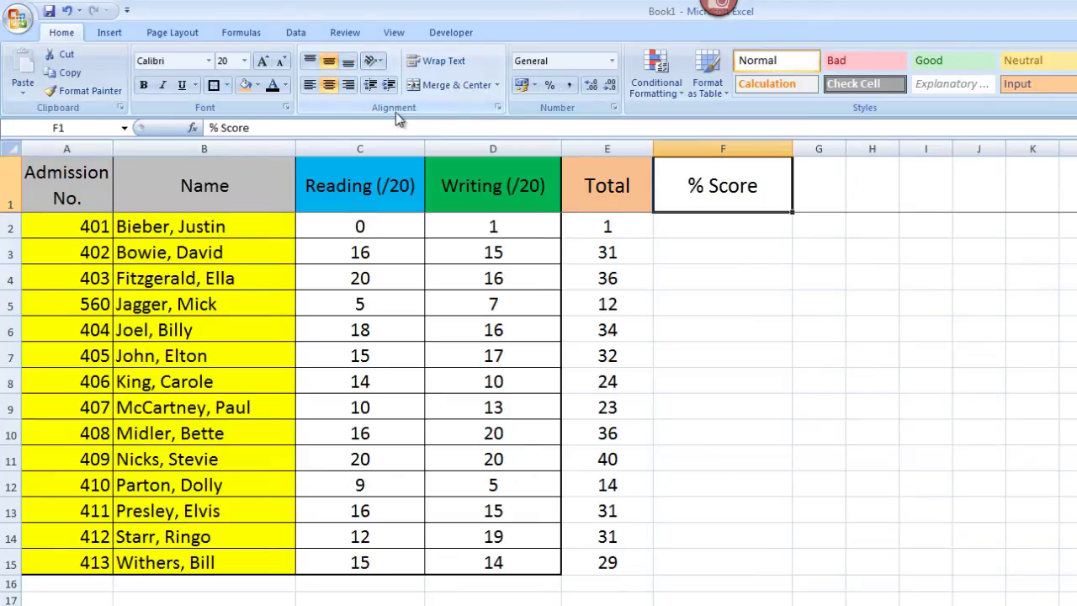
{"action": "left_click", "coordinate": [257, 85]}
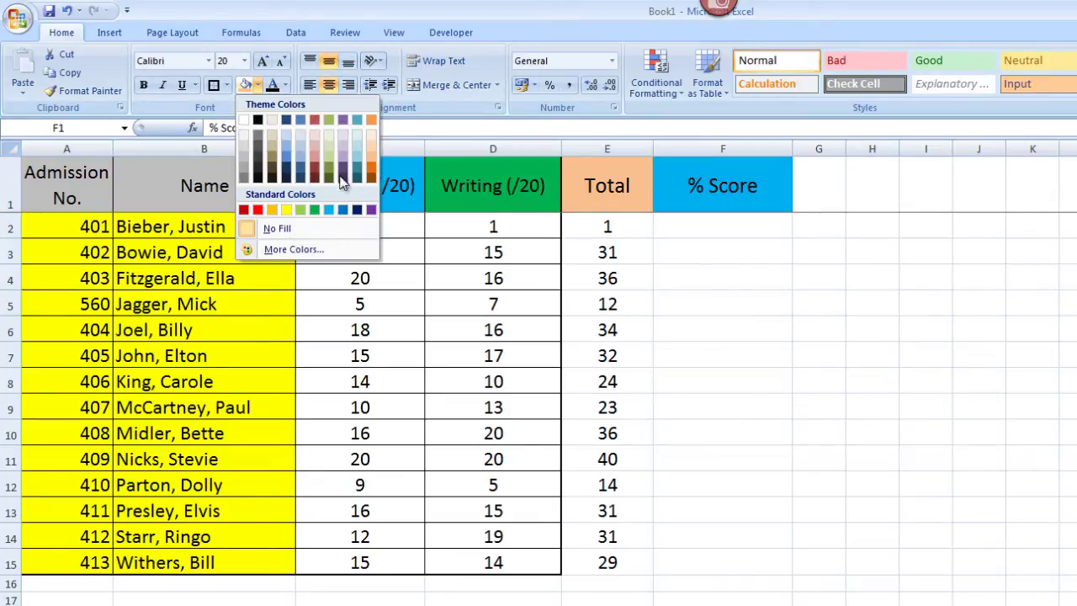
{"action": "left_click", "coordinate": [316, 149]}
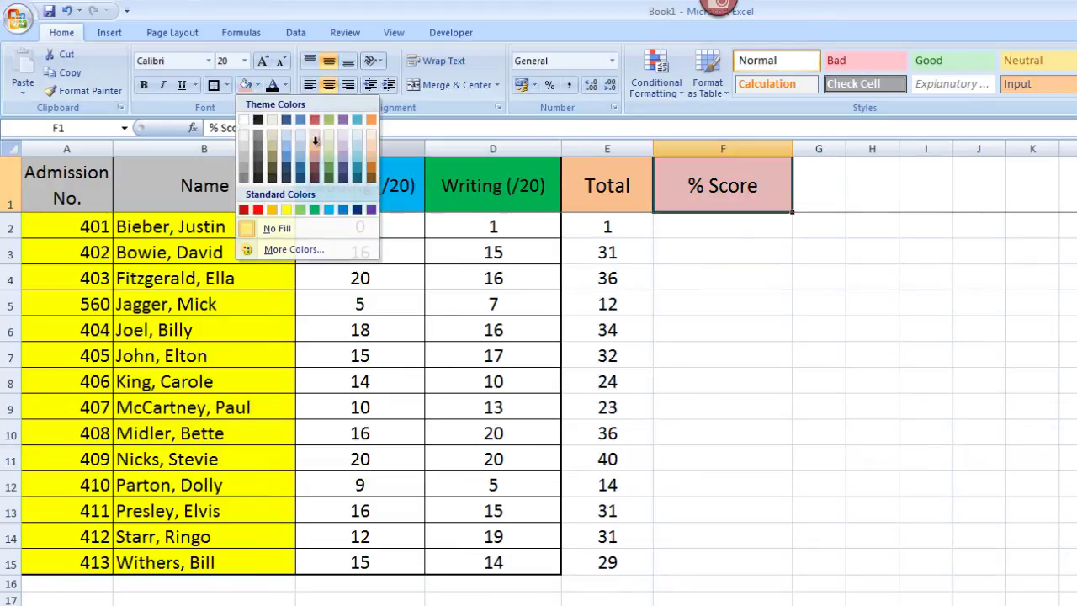
{"action": "left_click", "coordinate": [692, 223]}
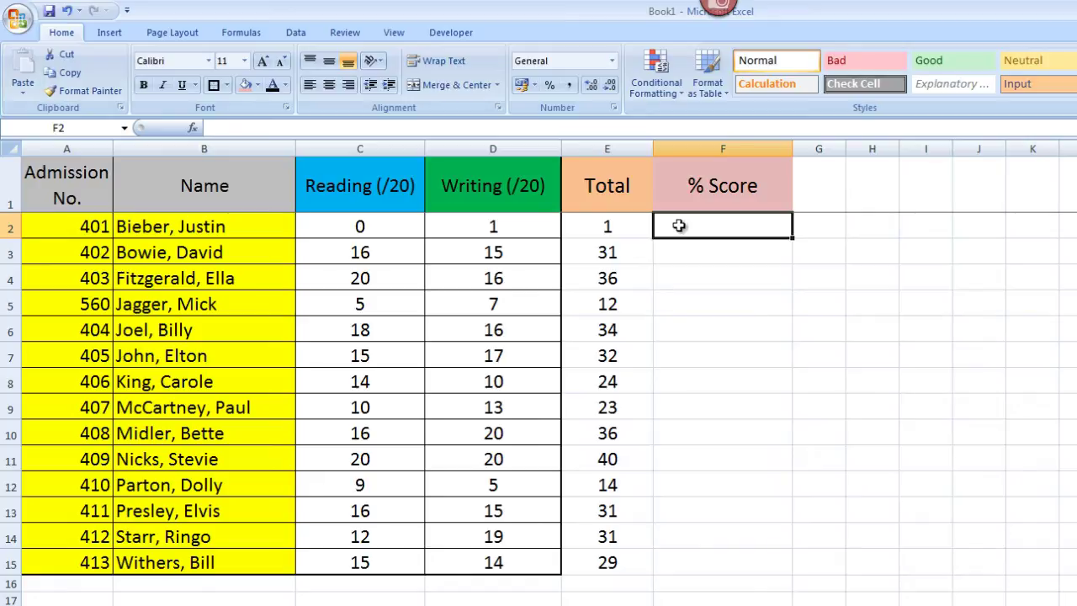
Enter =(E2/40)*100 in F2, showing the first student's % Score of 2.5.
{"action": "left_click", "coordinate": [542, 128]}
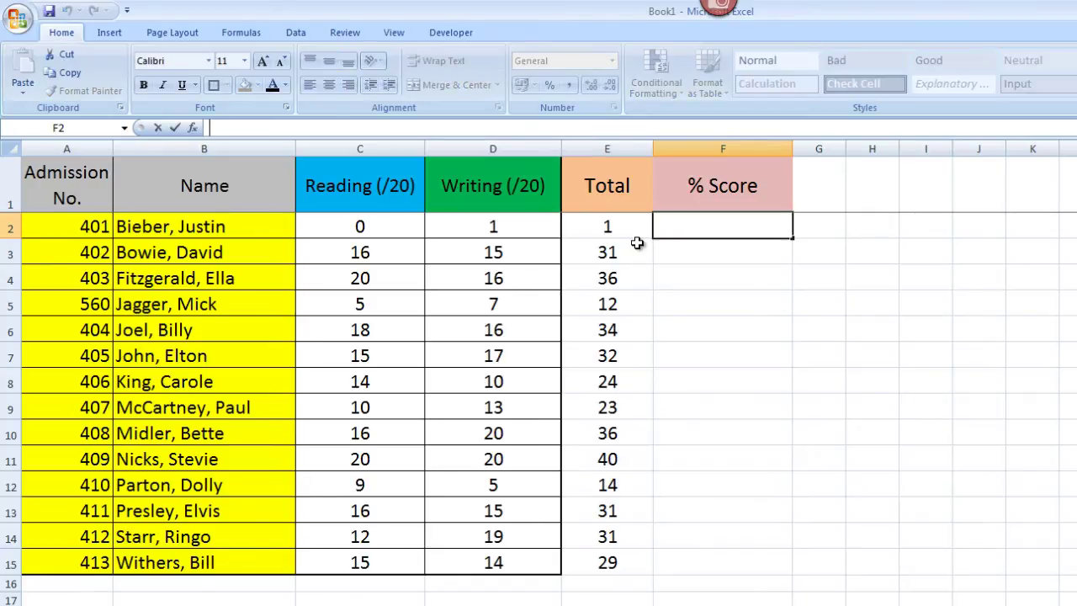
{"action": "type", "text": "="}
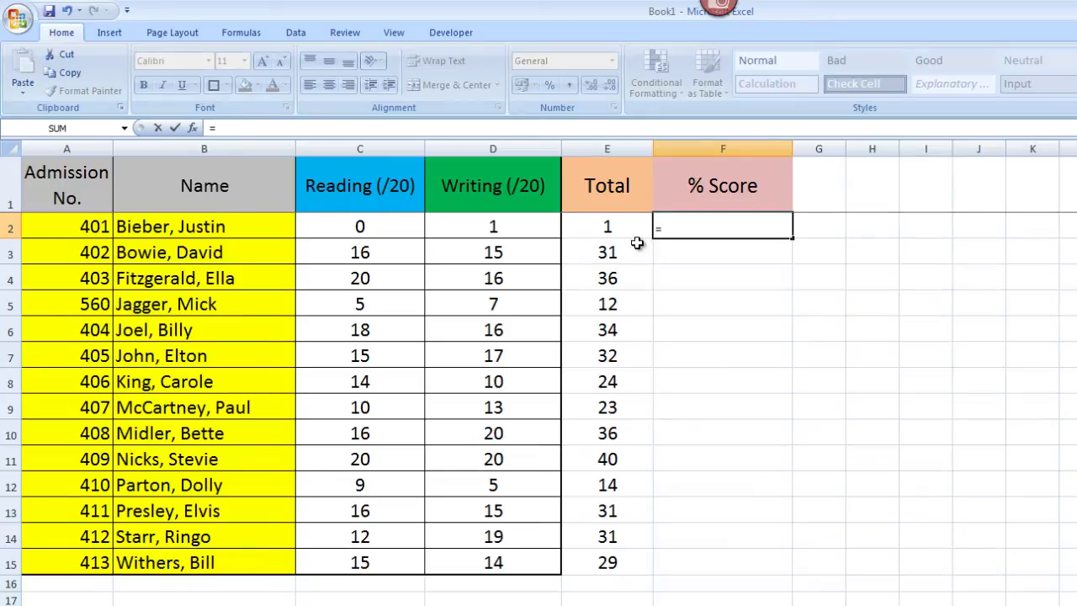
{"action": "type", "text": "E2"}
{"action": "type", "text": "(E2"}
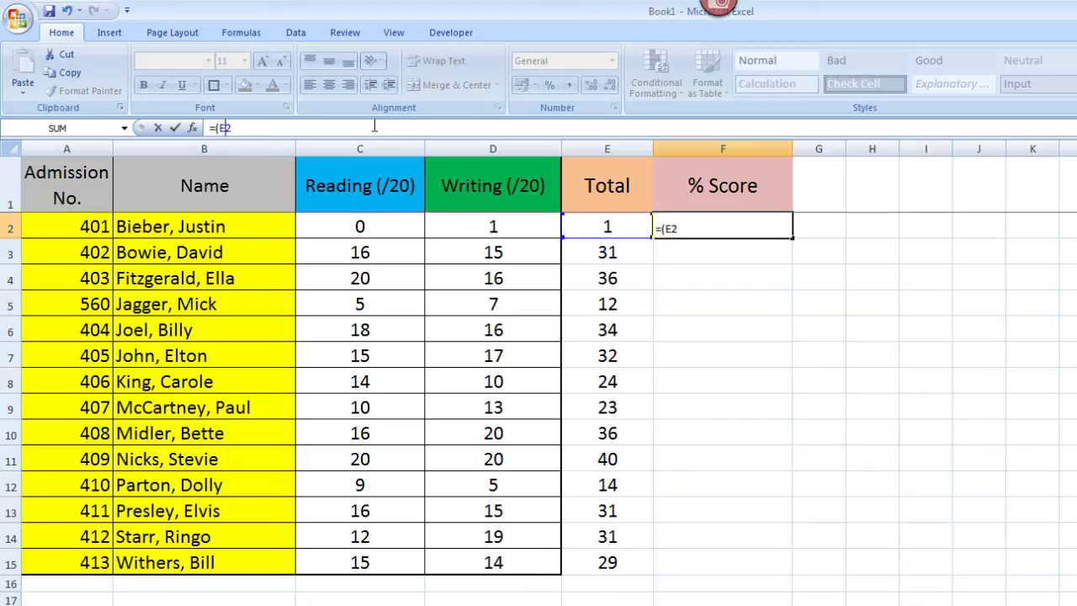
{"action": "type", "text": "/40"}
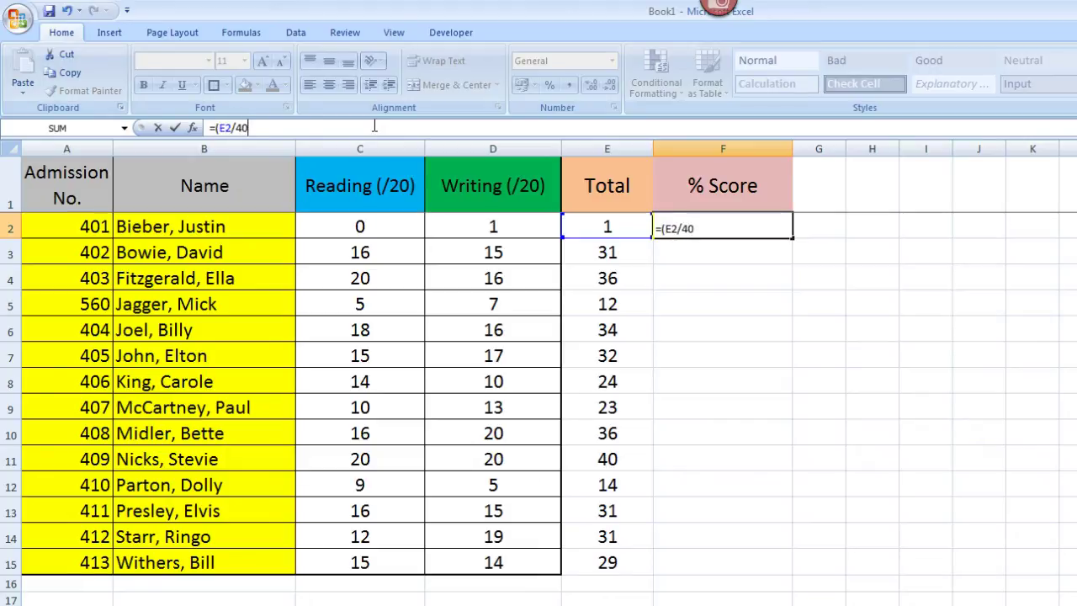
{"action": "type", "text": ")*"}
{"action": "type", "text": "100"}
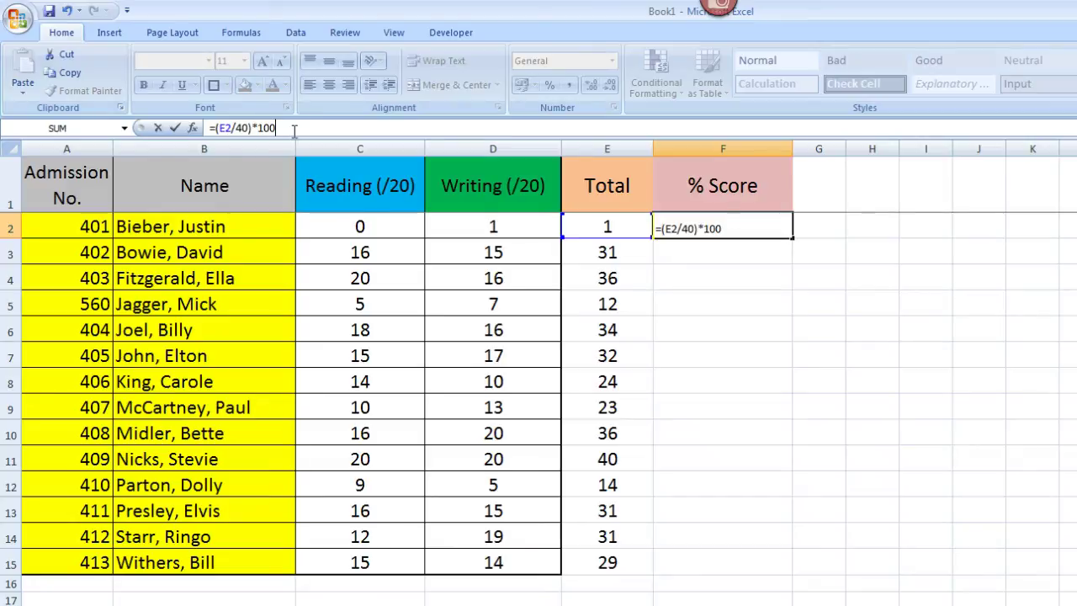
{"action": "key", "text": "Return"}
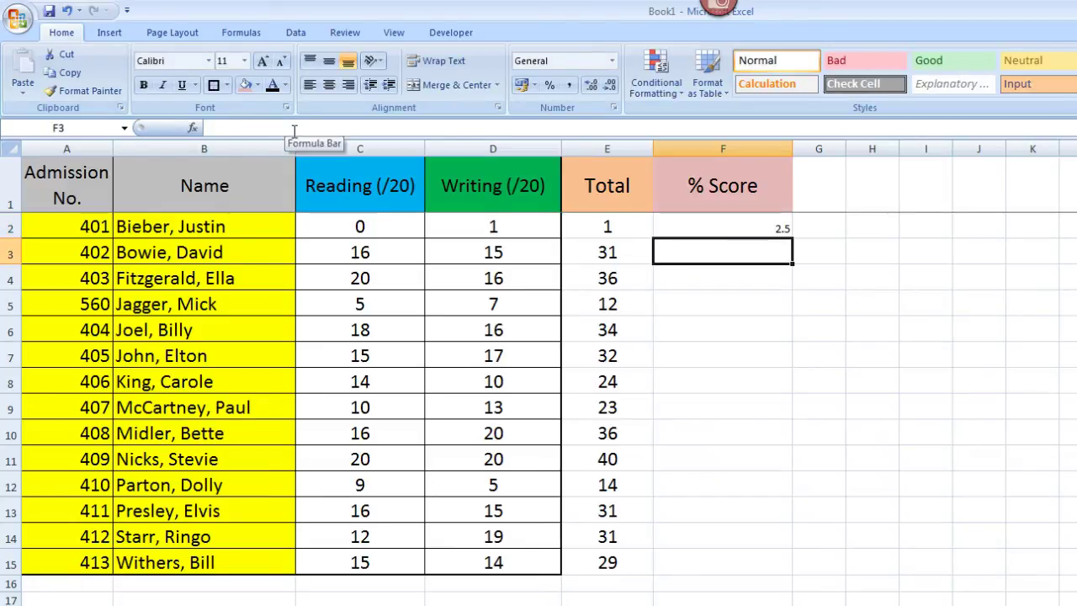
Fill the percentage formula from F2 down to F15, giving scores from 2.5 to 100.
{"action": "left_click", "coordinate": [761, 225]}
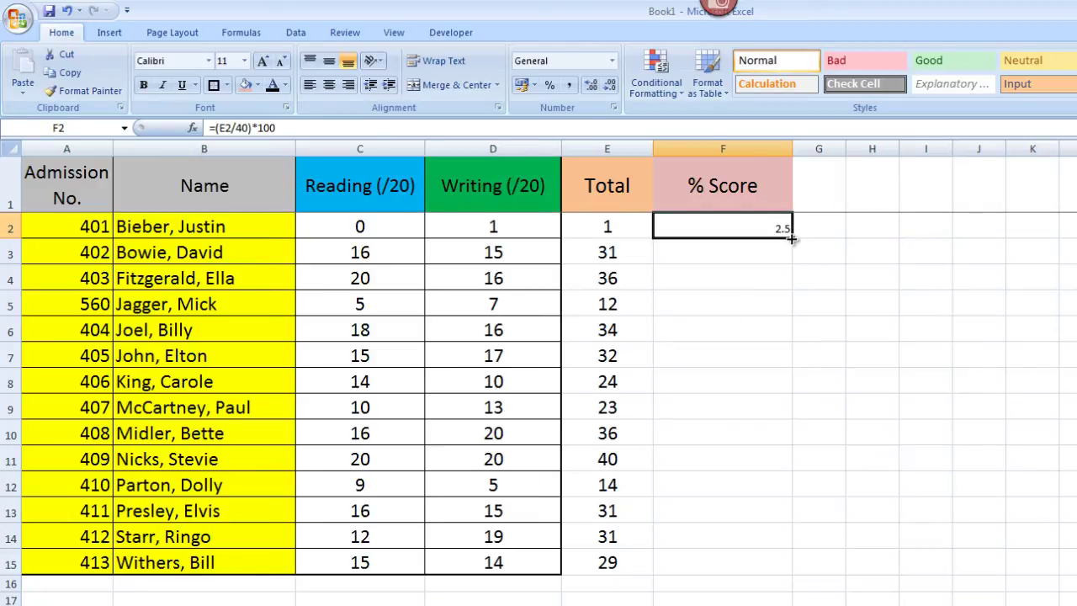
{"action": "left_click_drag", "start_coordinate": [791, 239], "coordinate": [777, 576]}
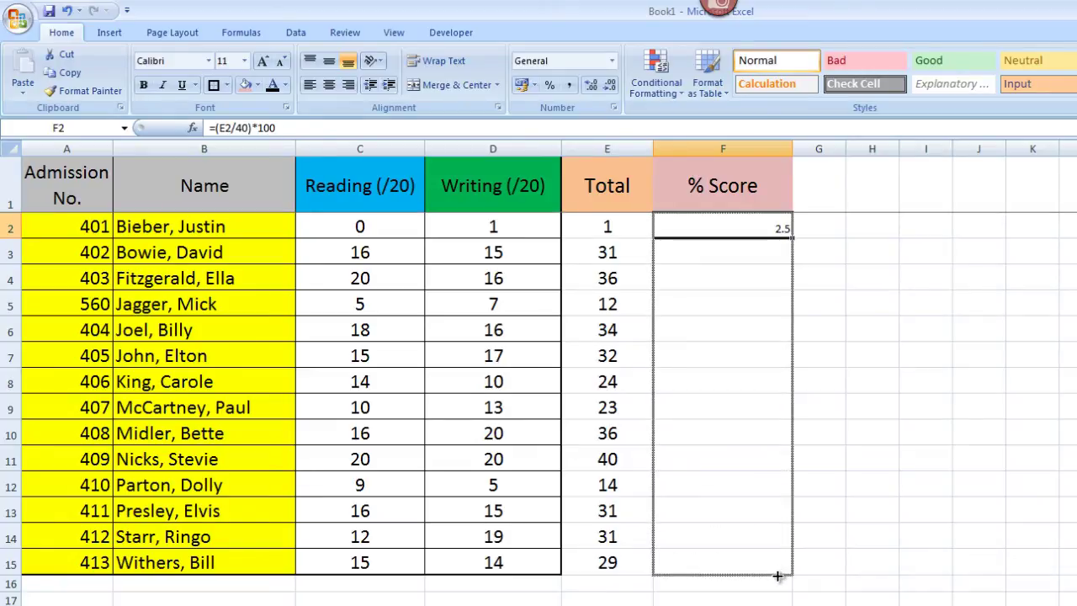
{"action": "left_click_drag", "start_coordinate": [777, 576], "coordinate": [778, 578]}
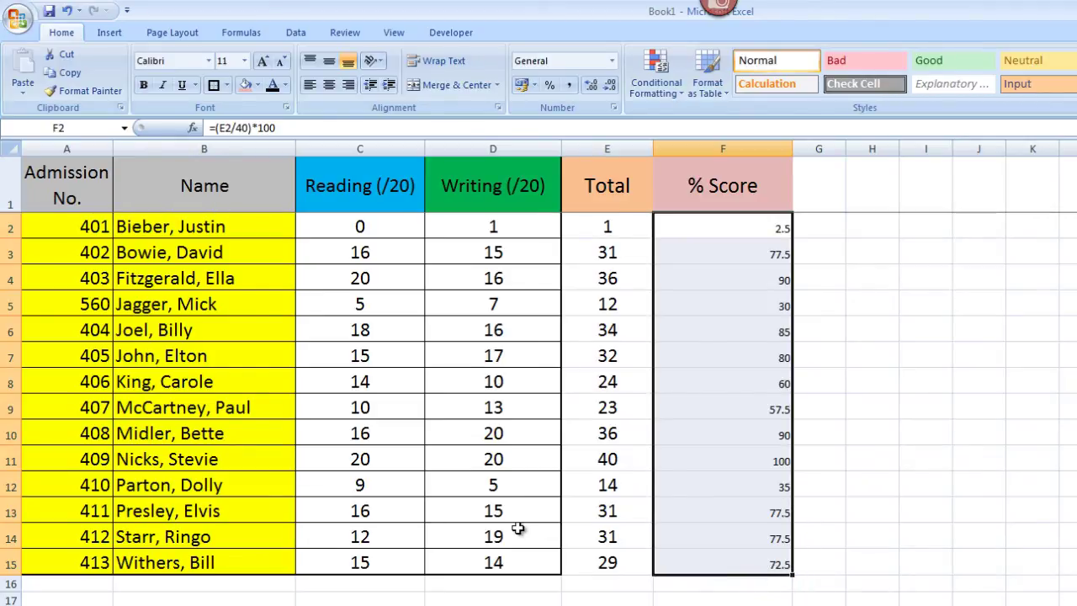
{"action": "left_click", "coordinate": [807, 557]}
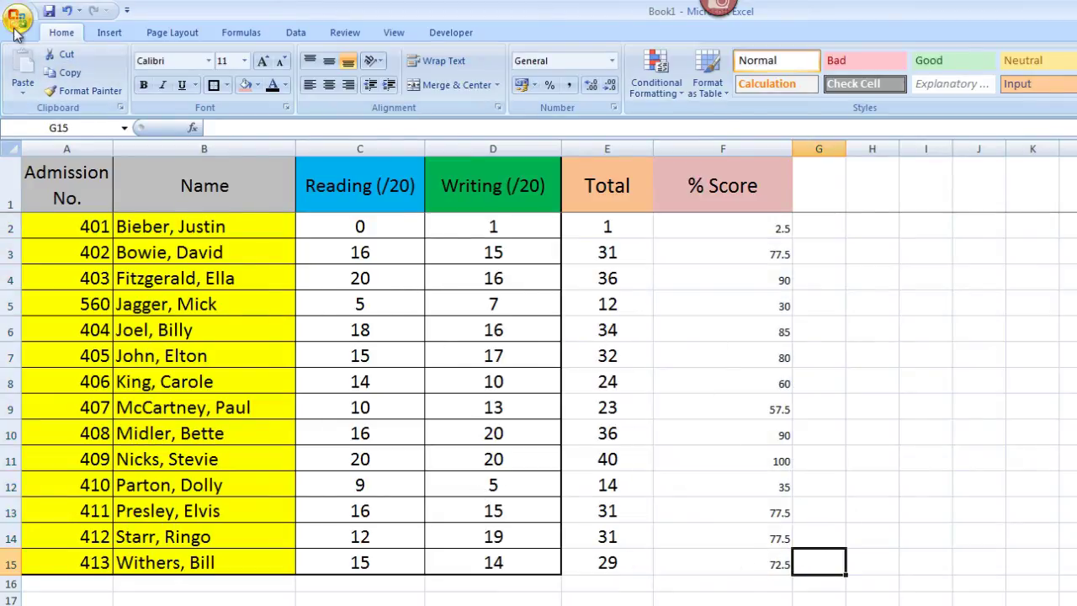
{"action": "left_click", "coordinate": [21, 25]}
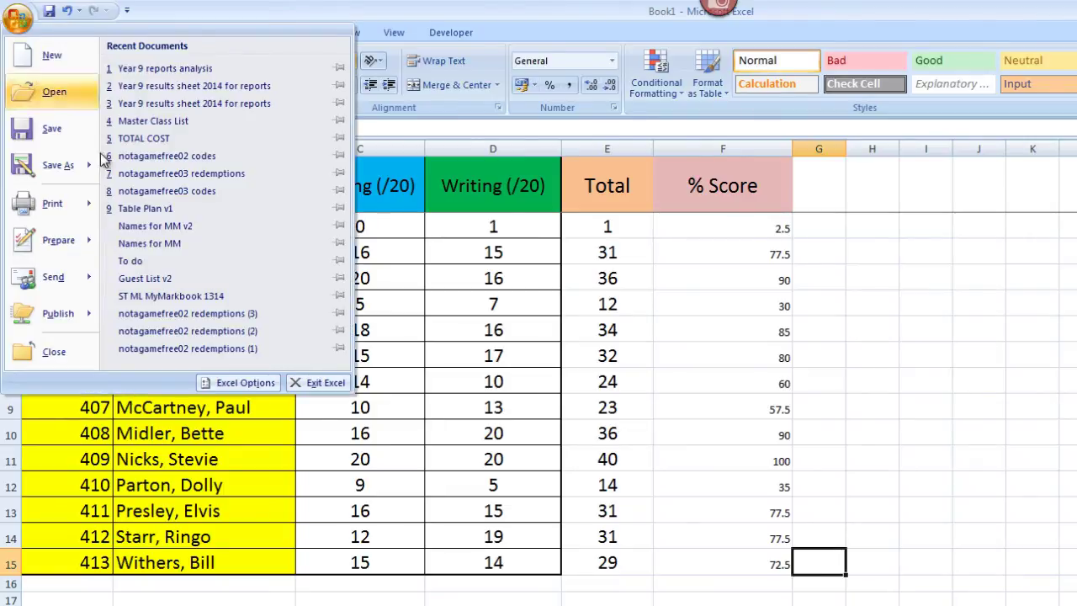
{"action": "left_click", "coordinate": [233, 384]}
{"action": "left_click", "coordinate": [395, 269]}
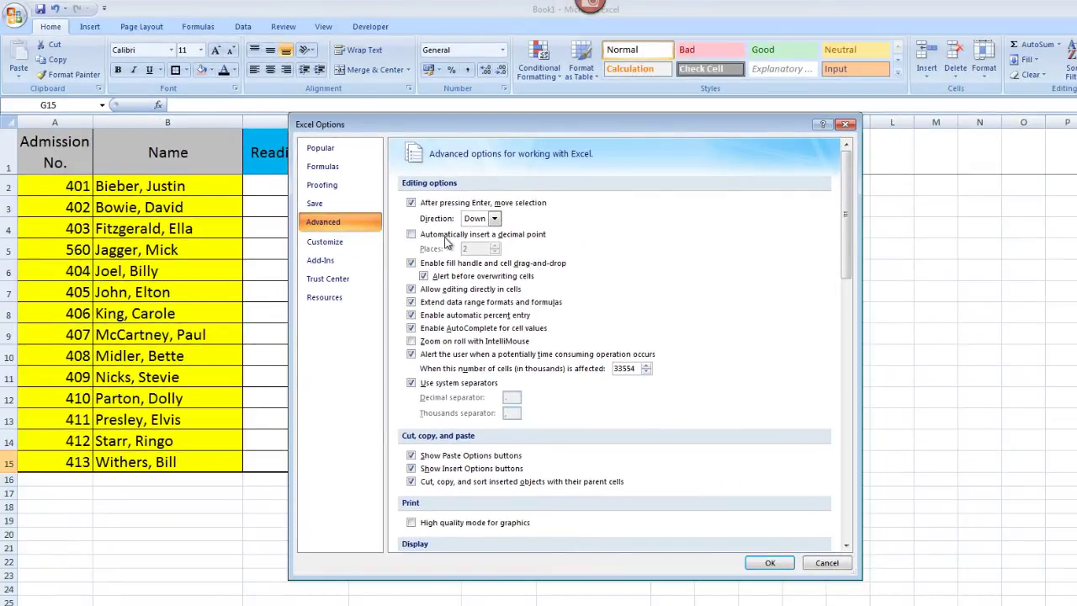
{"action": "left_click", "coordinate": [412, 263]}
{"action": "left_click", "coordinate": [769, 562]}
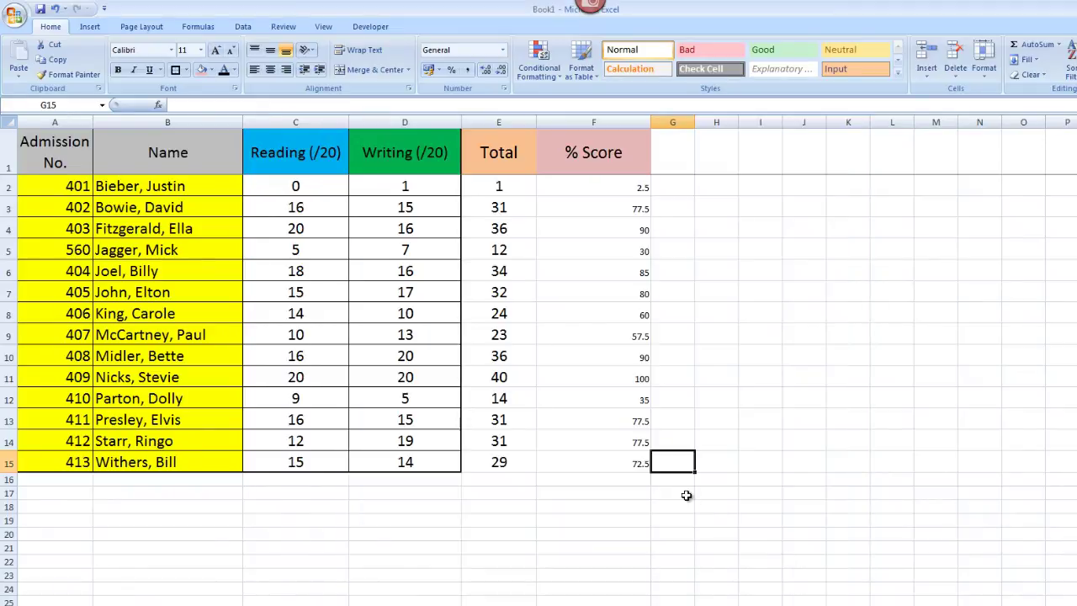
Centre the % Score values in F2:F15 and enlarge them to font size 18.
{"action": "left_click", "coordinate": [711, 460]}
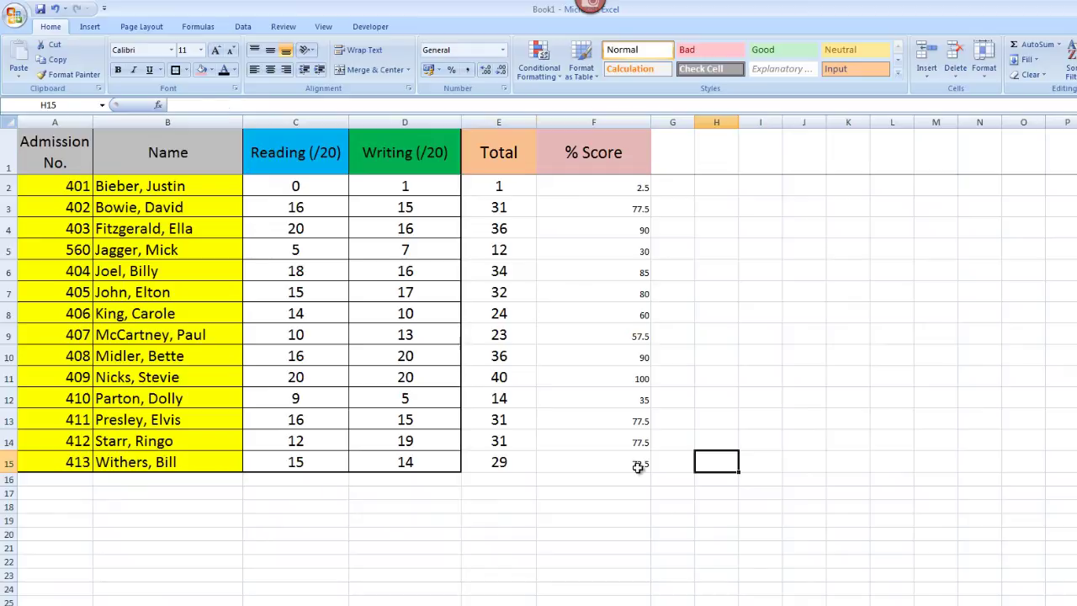
{"action": "left_click_drag", "start_coordinate": [638, 467], "coordinate": [629, 187]}
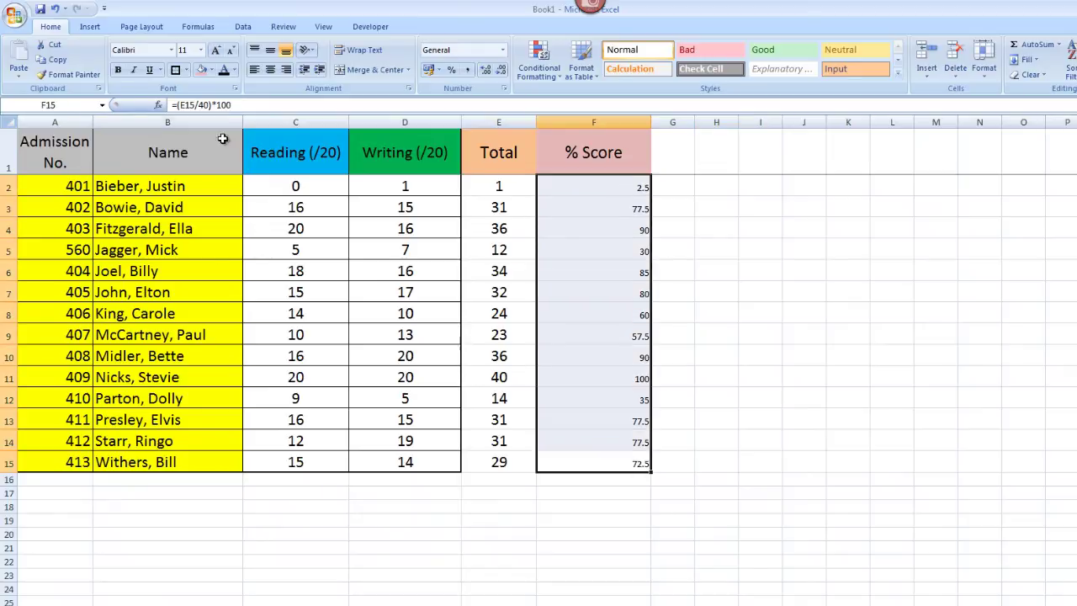
{"action": "left_click", "coordinate": [270, 69]}
{"action": "left_click", "coordinate": [217, 51]}
{"action": "left_click", "coordinate": [216, 50]}
{"action": "left_click", "coordinate": [216, 51]}
{"action": "left_click", "coordinate": [216, 50]}
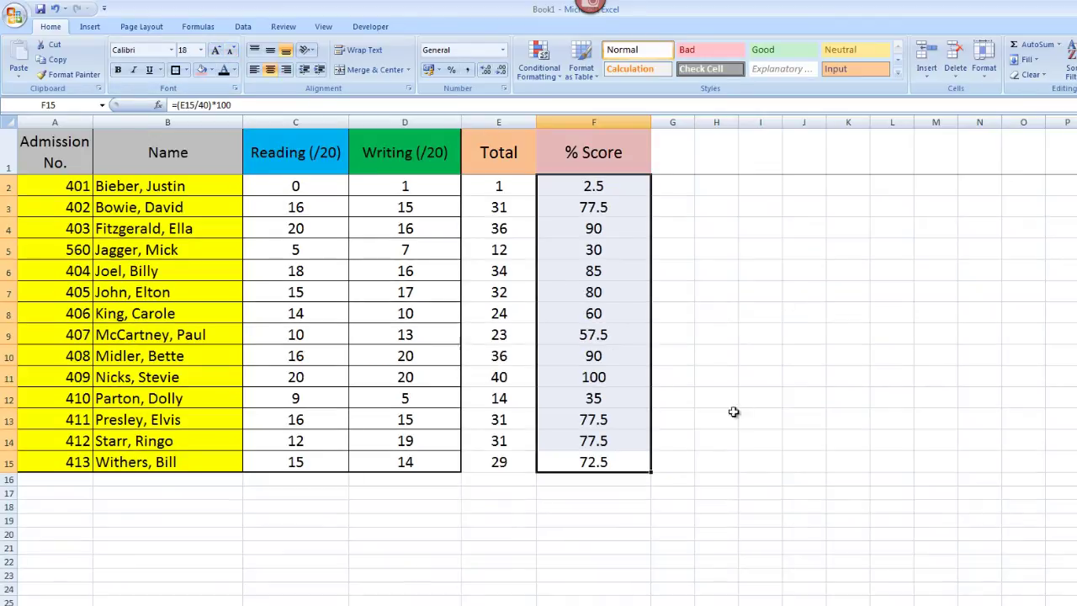
{"action": "left_click", "coordinate": [710, 441]}
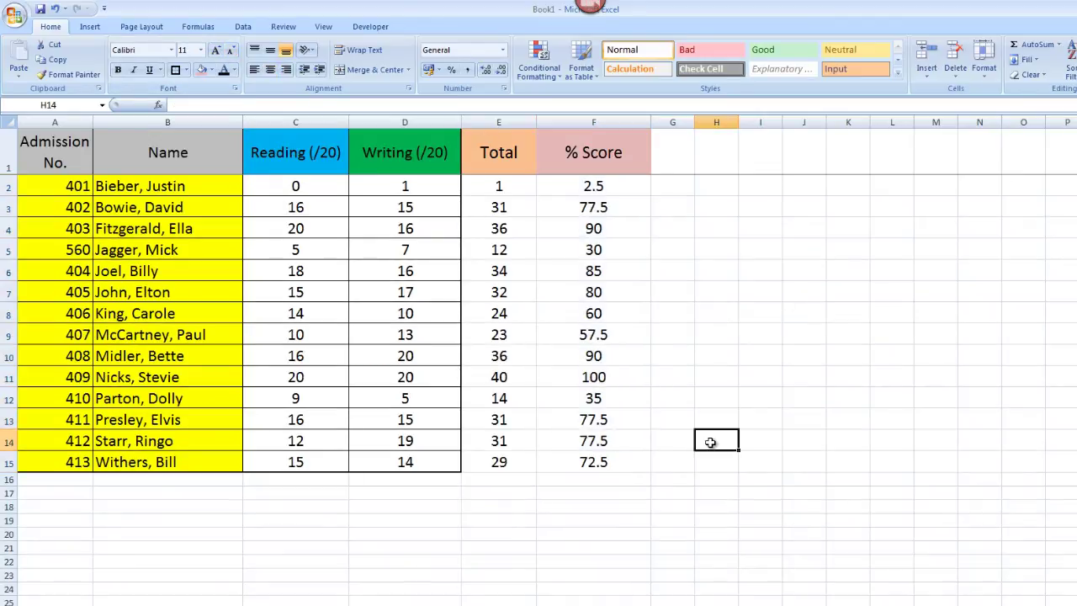
Enter 10 as the fourth student's Reading mark in C5, updating Total to 17 and % Score to 42.5.
{"action": "left_click", "coordinate": [296, 255]}
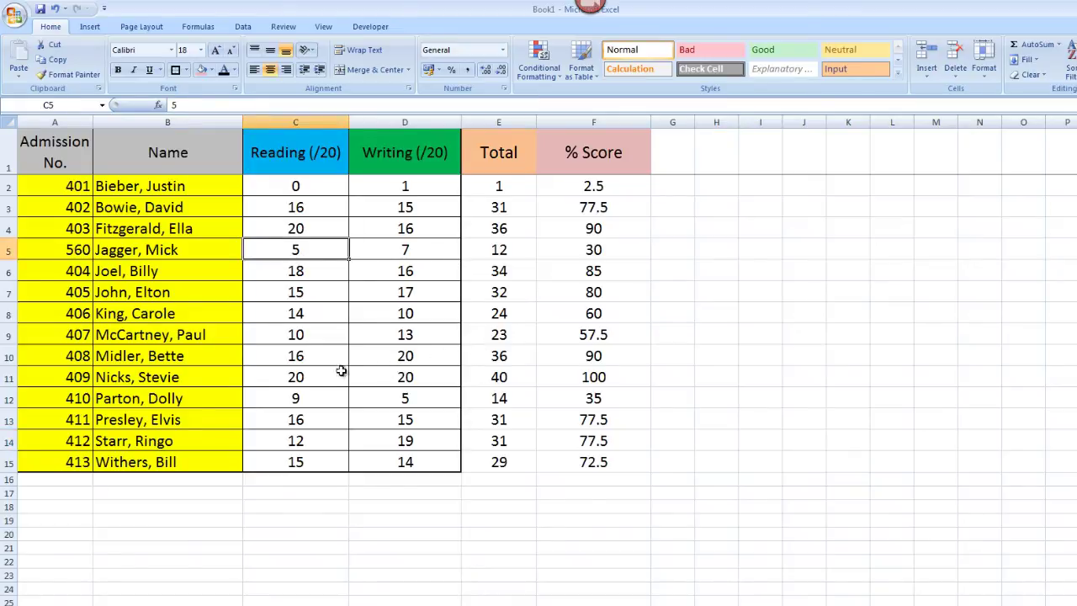
{"action": "type", "text": "10"}
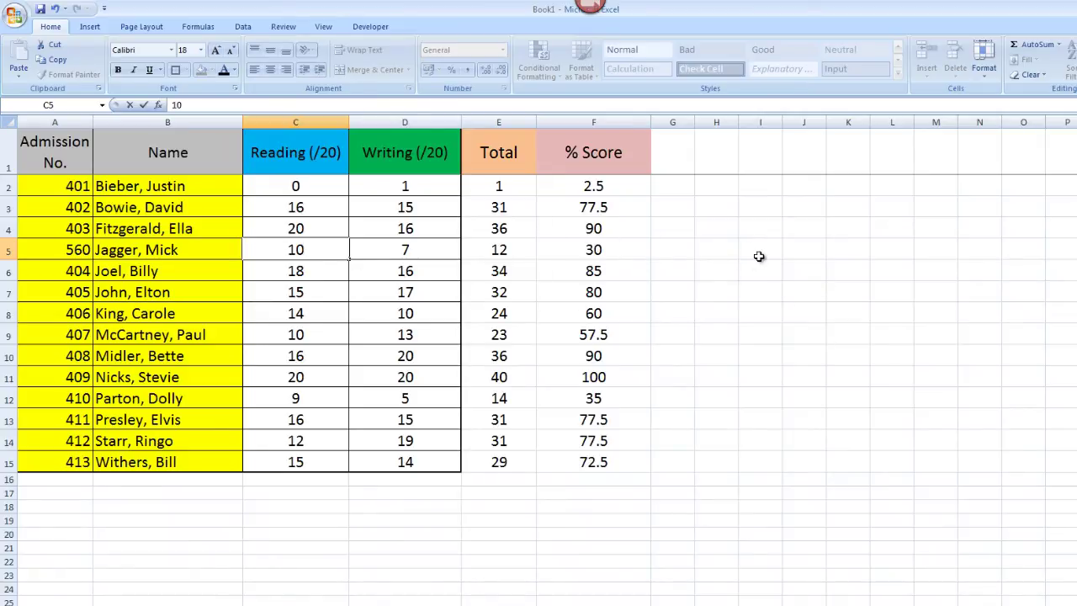
{"action": "left_click", "coordinate": [760, 254]}
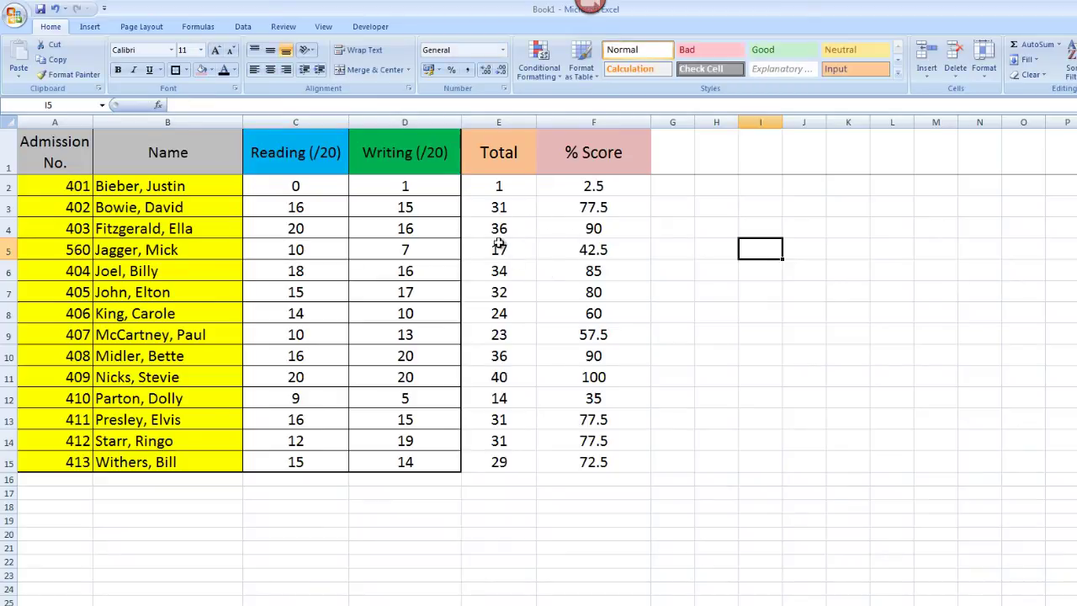